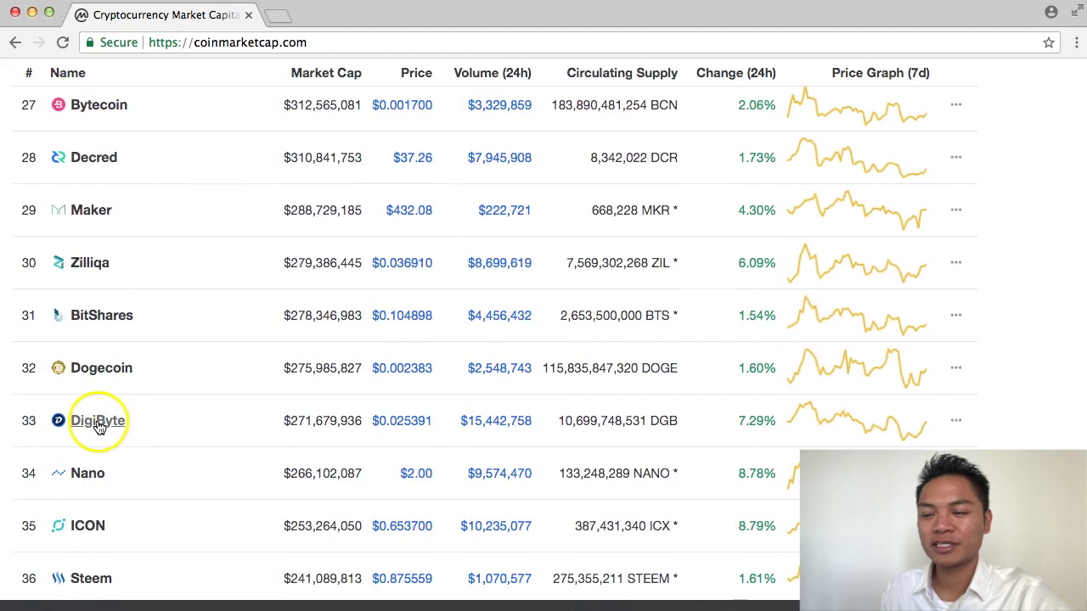
Open DigiByte's coin page, ranked 33rd, from the CoinMarketCap rankings.
left_click(102, 426)
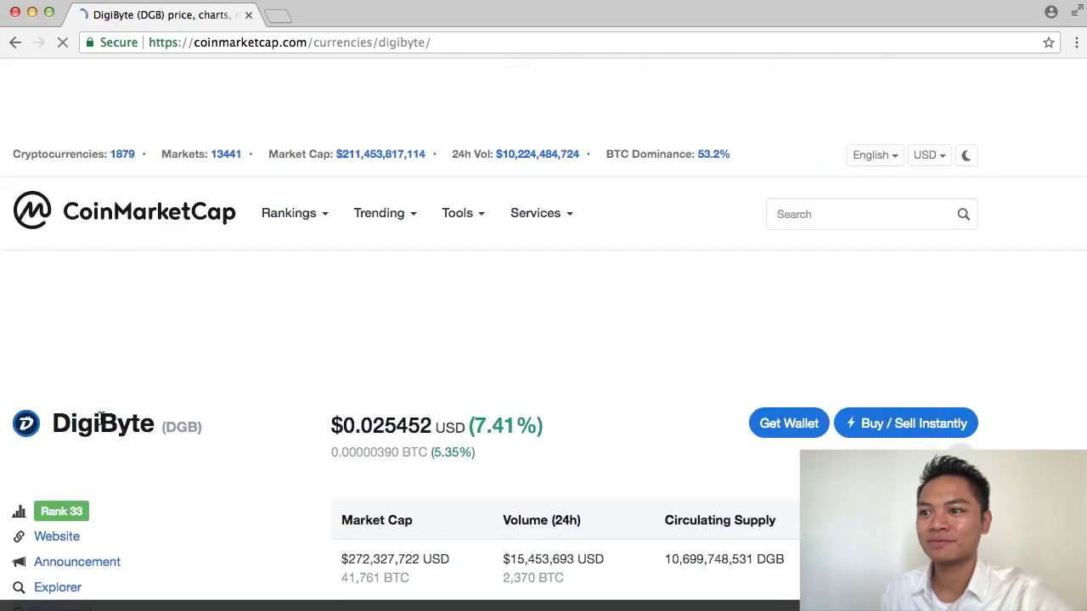
Scroll DigiByte's coin page and open its official website, digibyte.io, in a new tab.
scroll(312, 413, "down", 5)
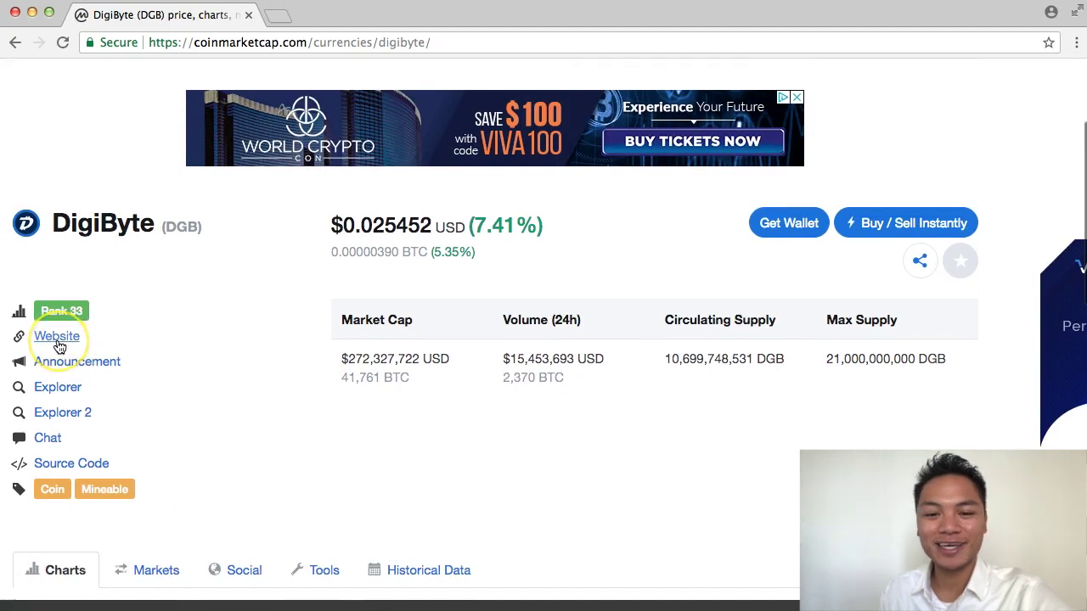
left_click(59, 343)
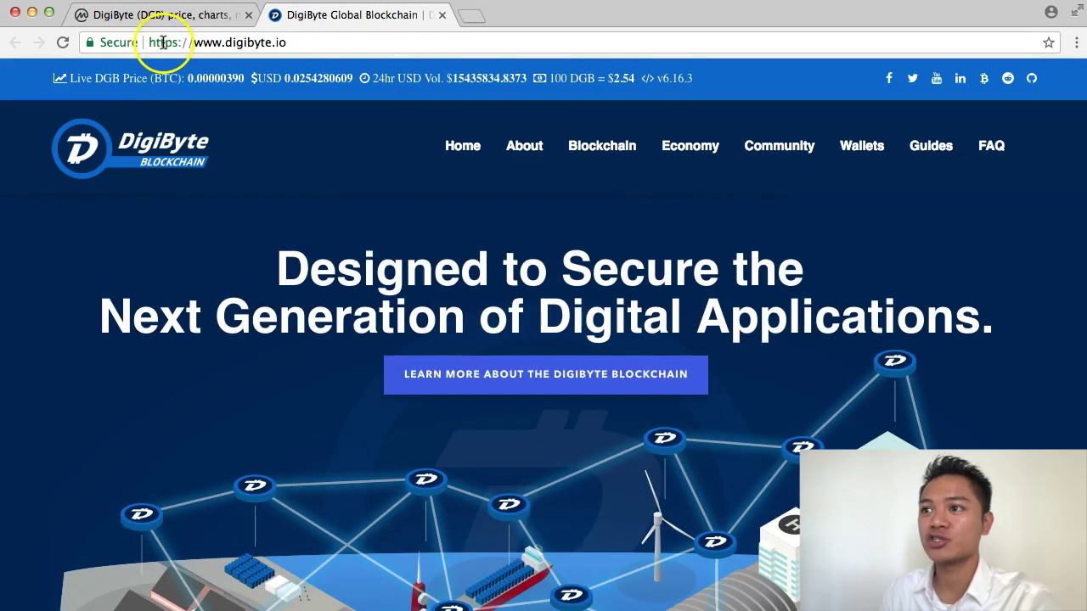
Check digibyte.io's connection security details, then return to the CoinMarketCap DigiByte page.
double_click(163, 41)
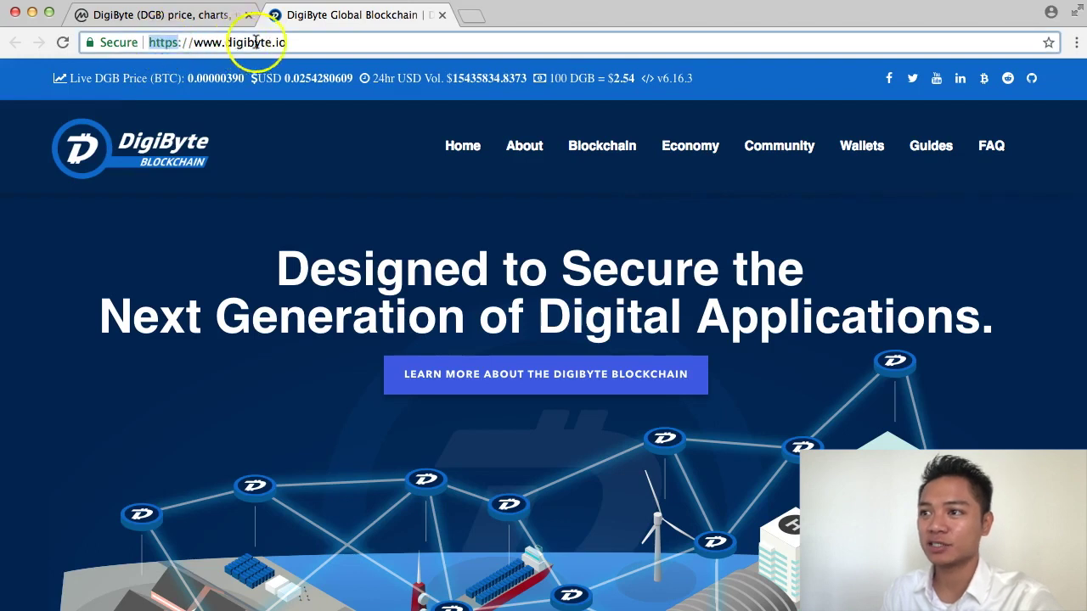
left_click(301, 42)
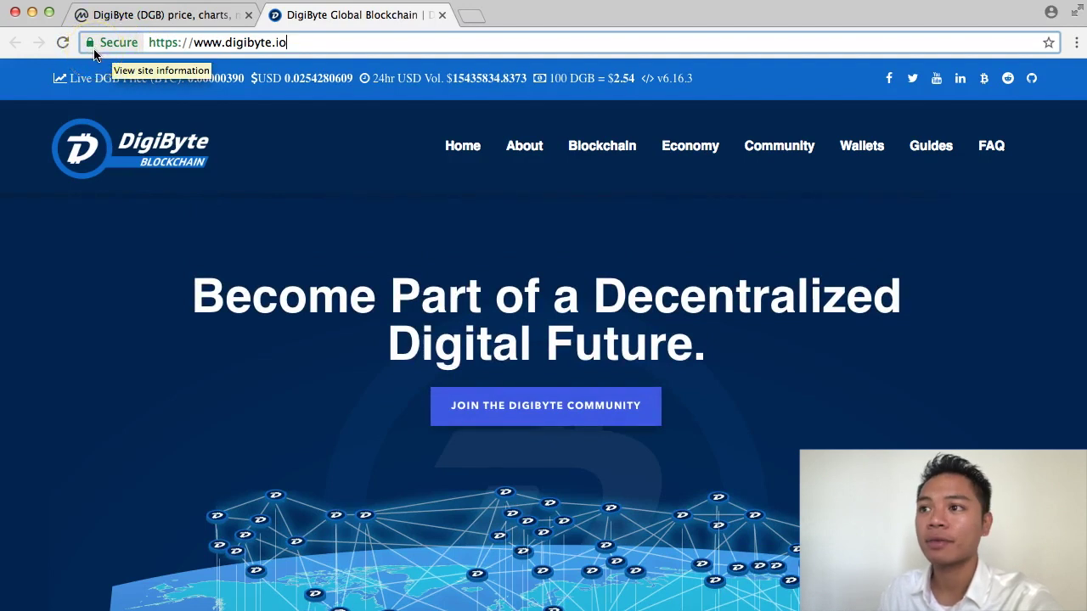
left_click(92, 44)
left_click_drag(96, 73, 176, 77)
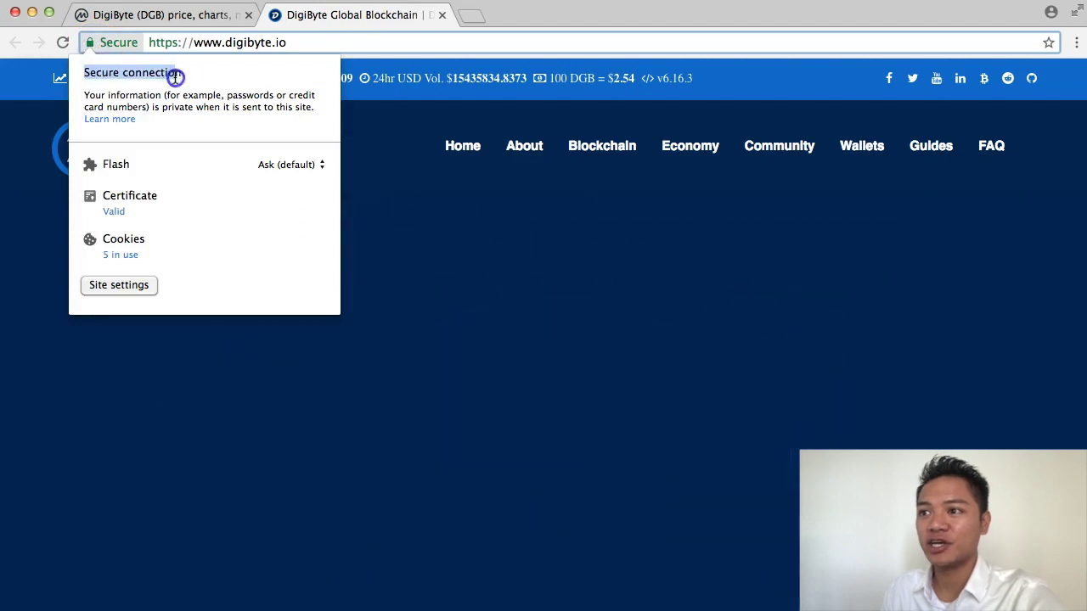
left_click(323, 42)
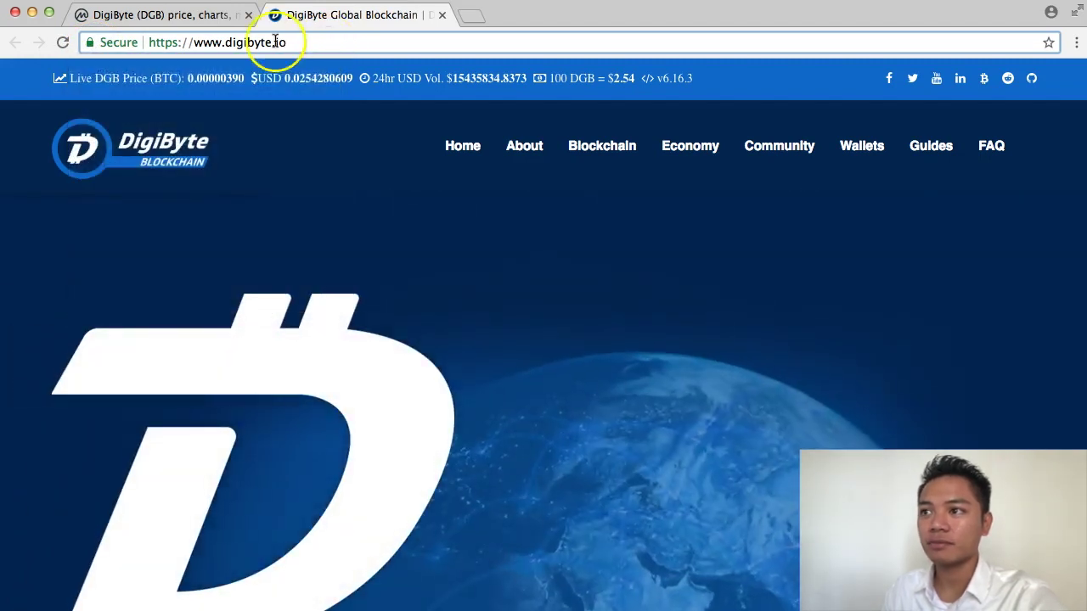
left_click(209, 19)
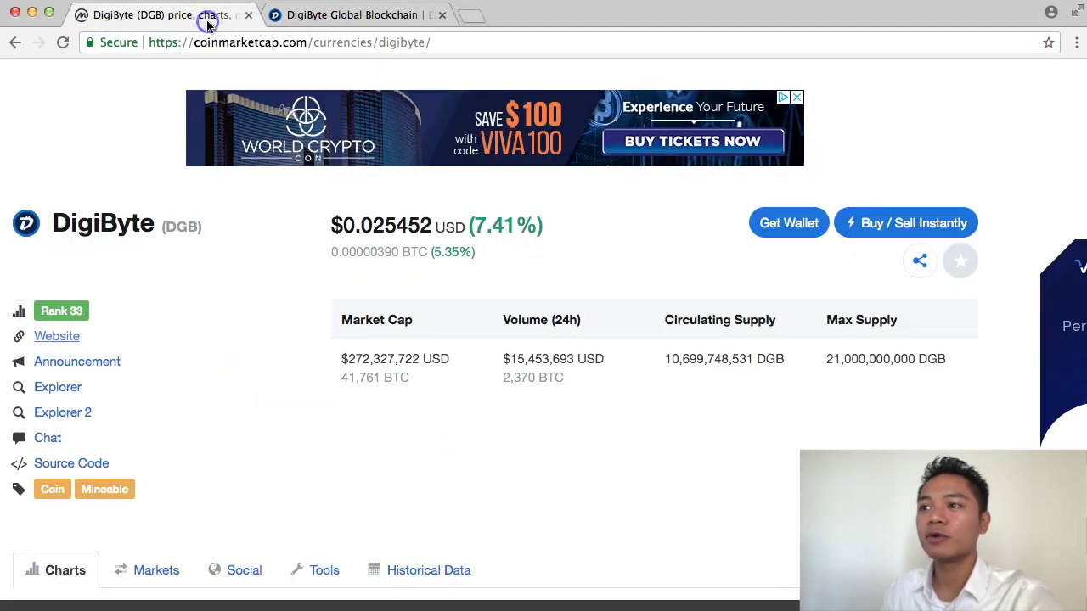
Show the Social feeds on DigiByte's CoinMarketCap page.
left_click(274, 327)
scroll(274, 328, "down", 1)
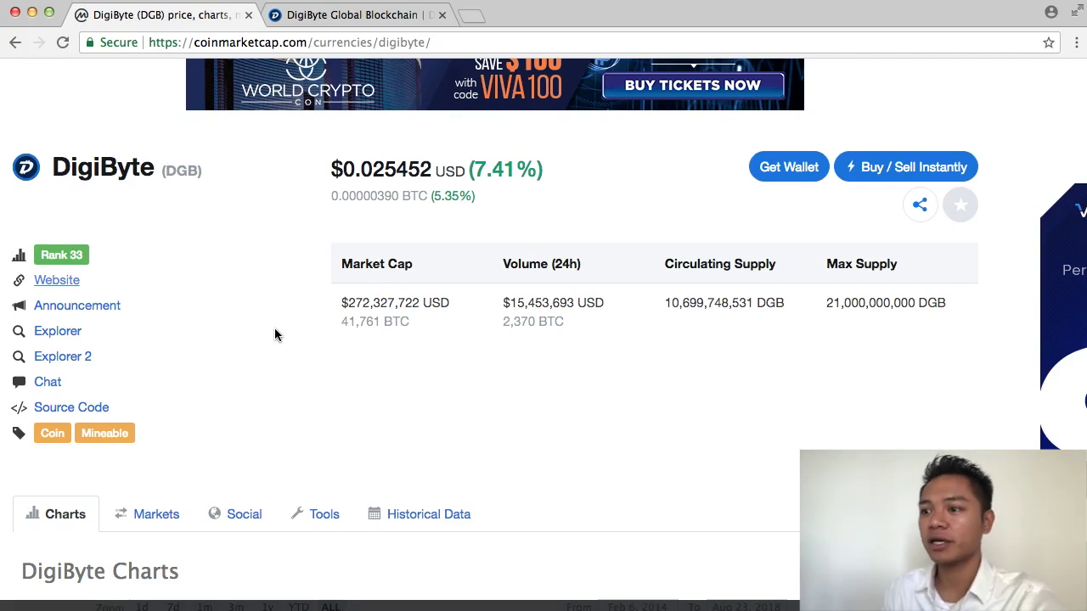
scroll(275, 335, "down", 3)
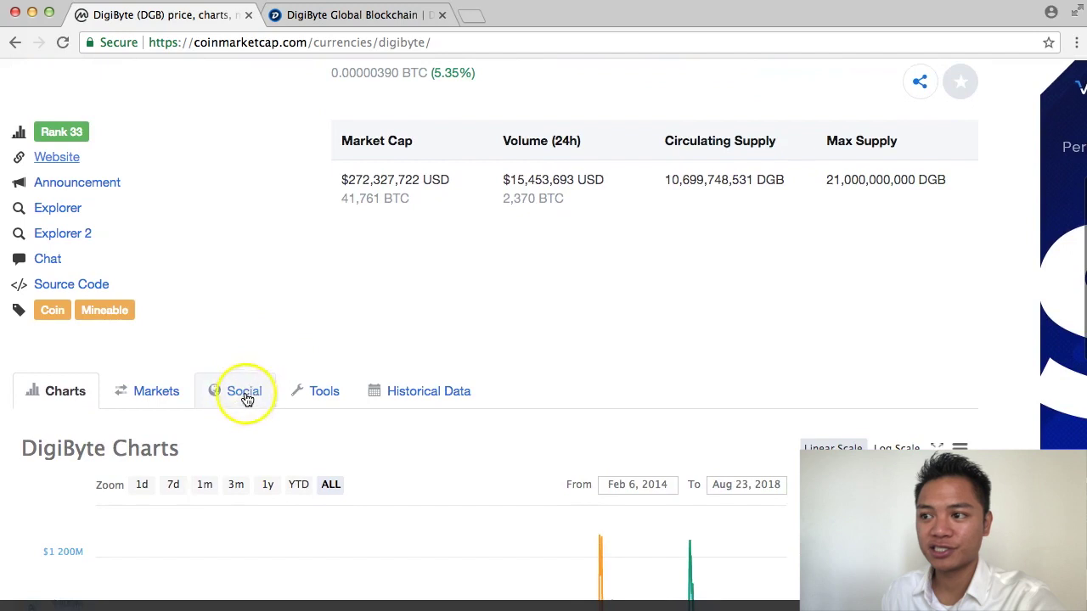
left_click(246, 396)
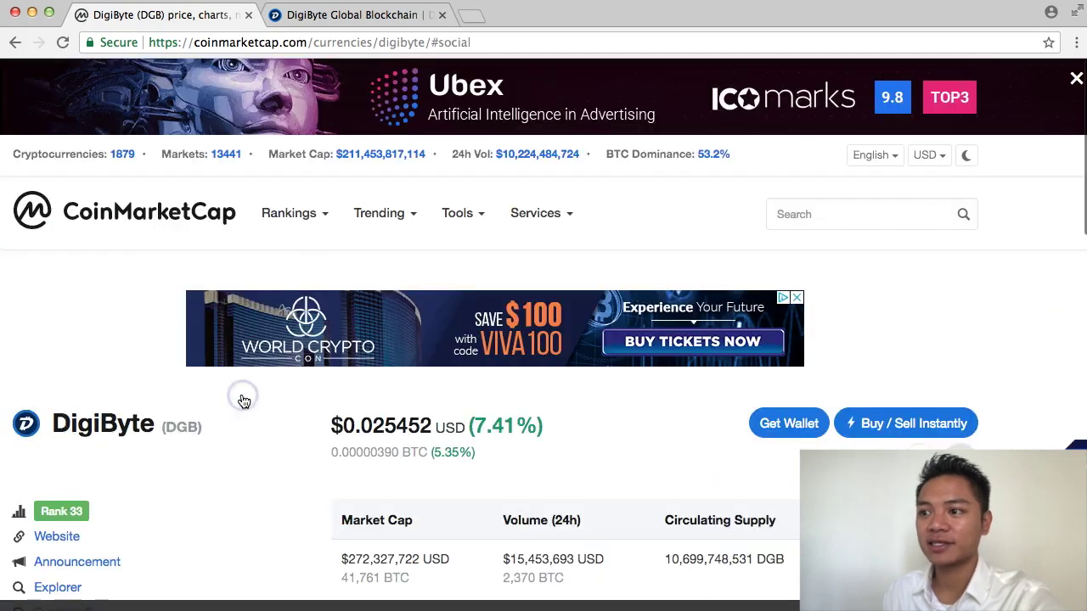
scroll(295, 419, "down", 5)
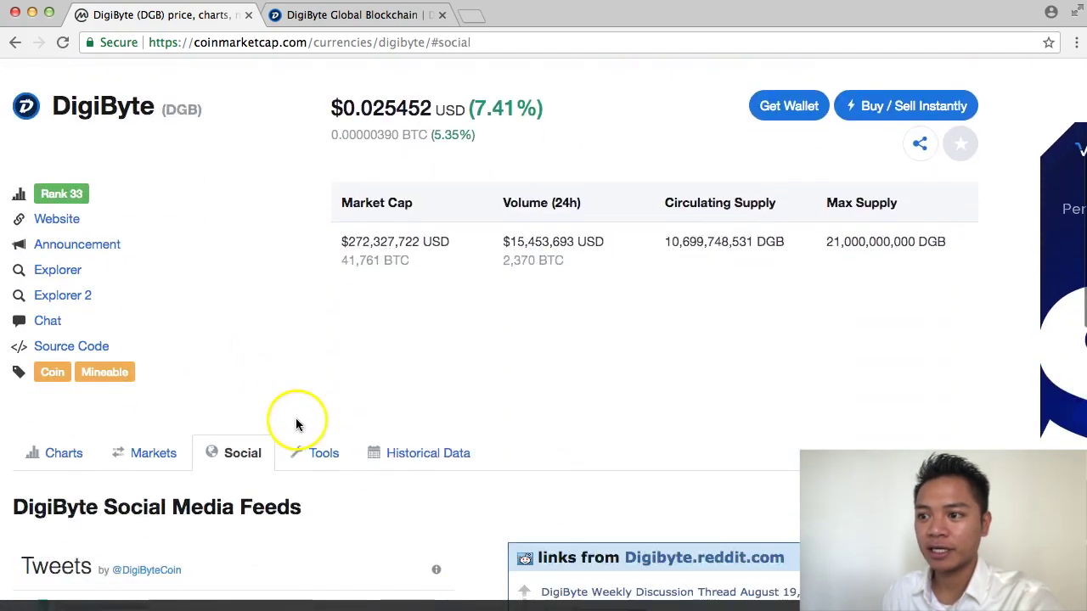
scroll(297, 421, "down", 3)
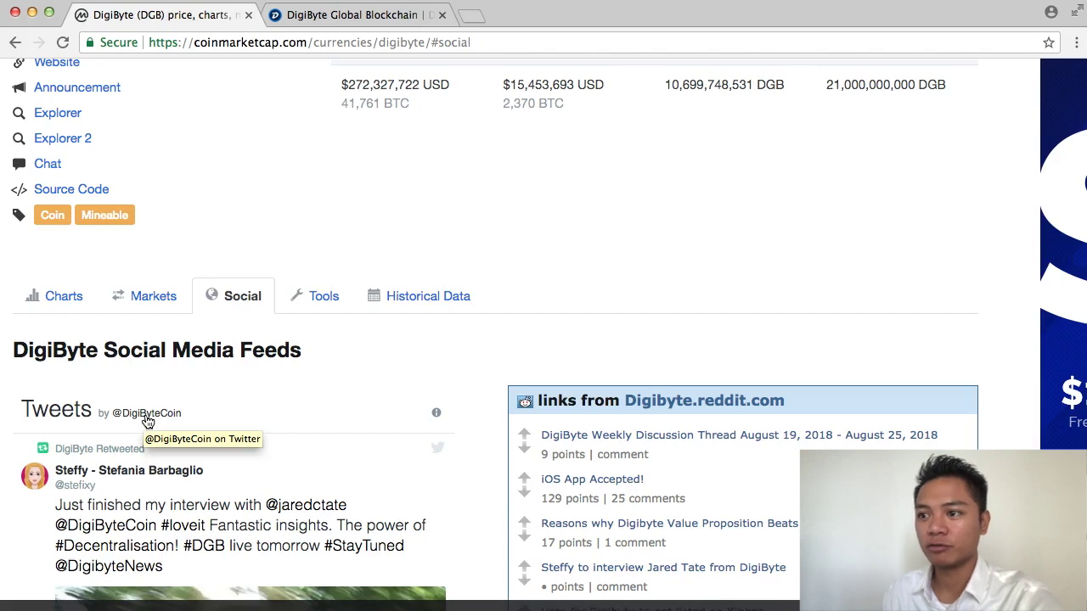
left_click(148, 423)
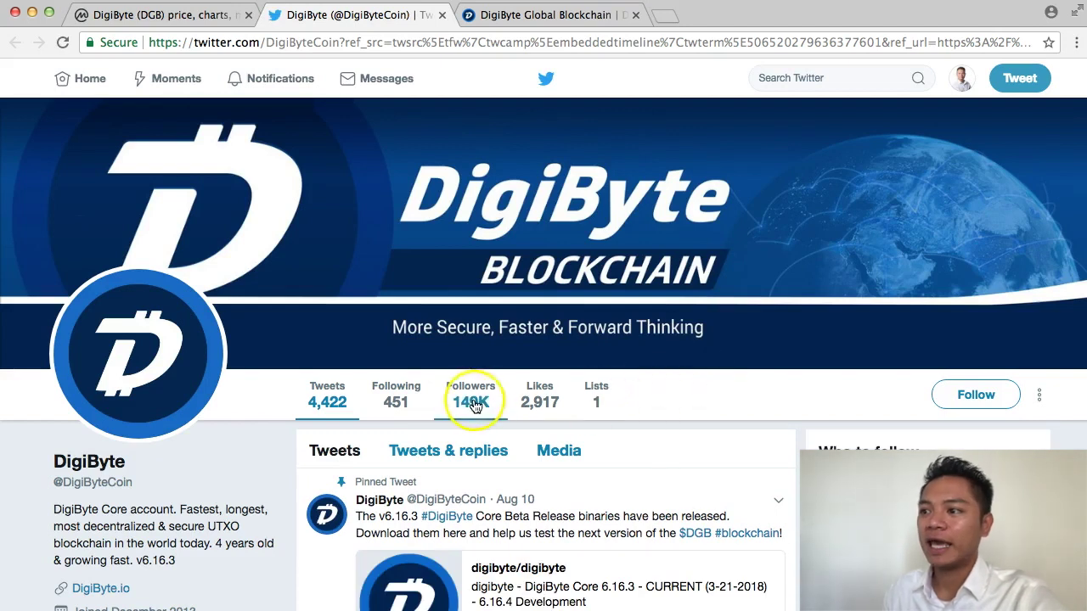
mouse_move(470, 415)
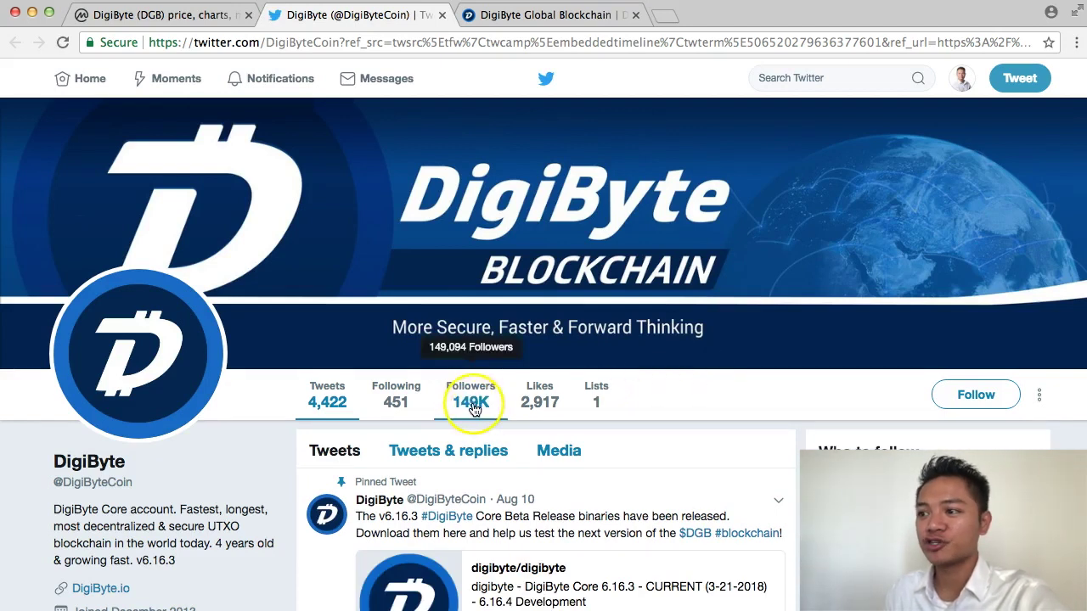
scroll(476, 410, "down", 1)
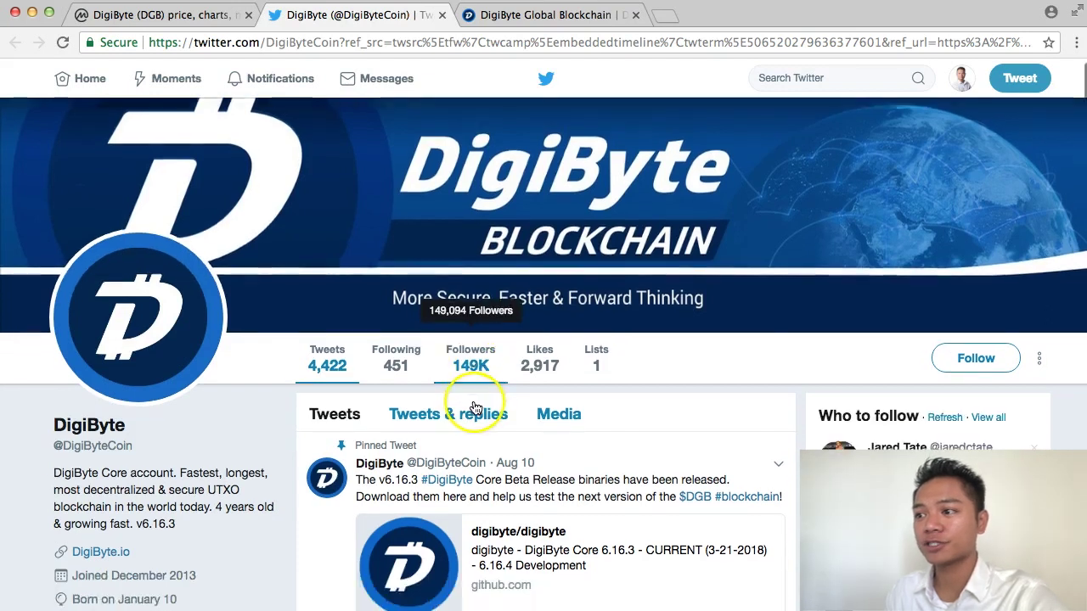
scroll(476, 409, "down", 2)
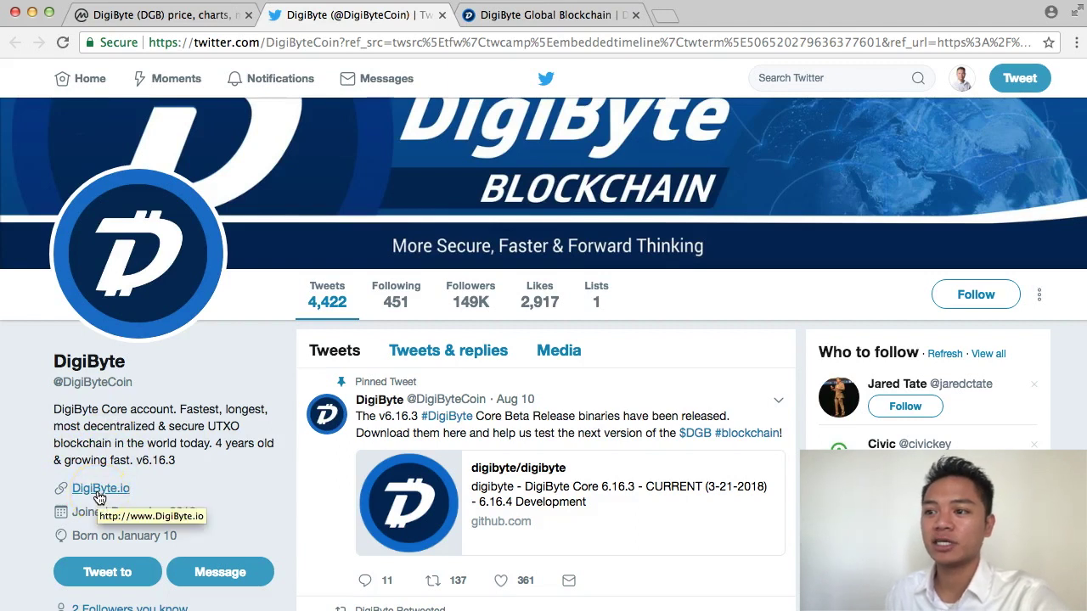
left_click(100, 495)
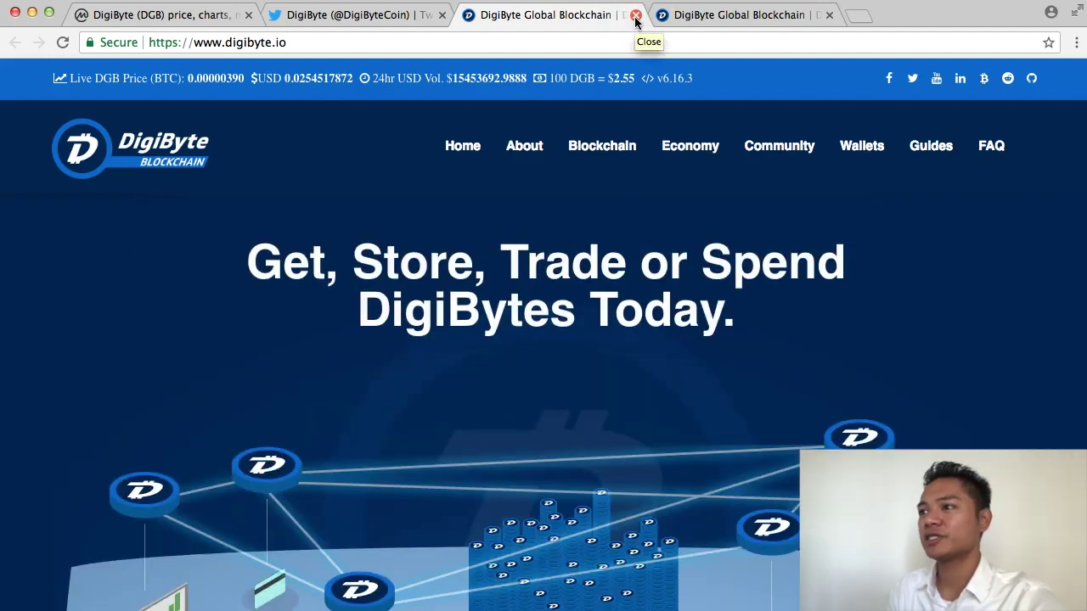
left_click(636, 16)
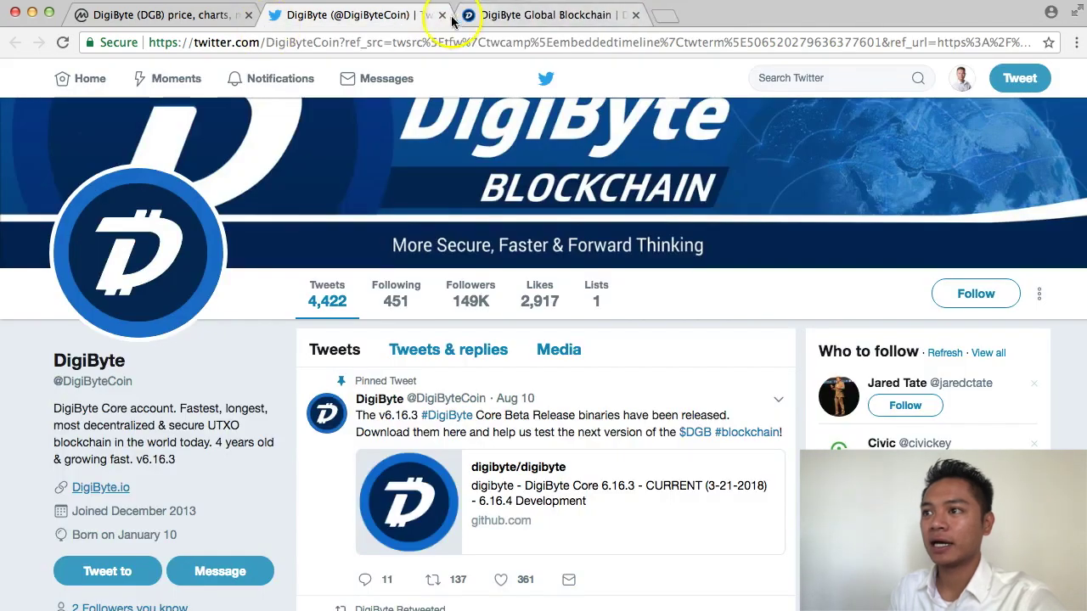
Close the Twitter and CoinMarketCap tabs, leaving only the digibyte.io homepage.
left_click(441, 14)
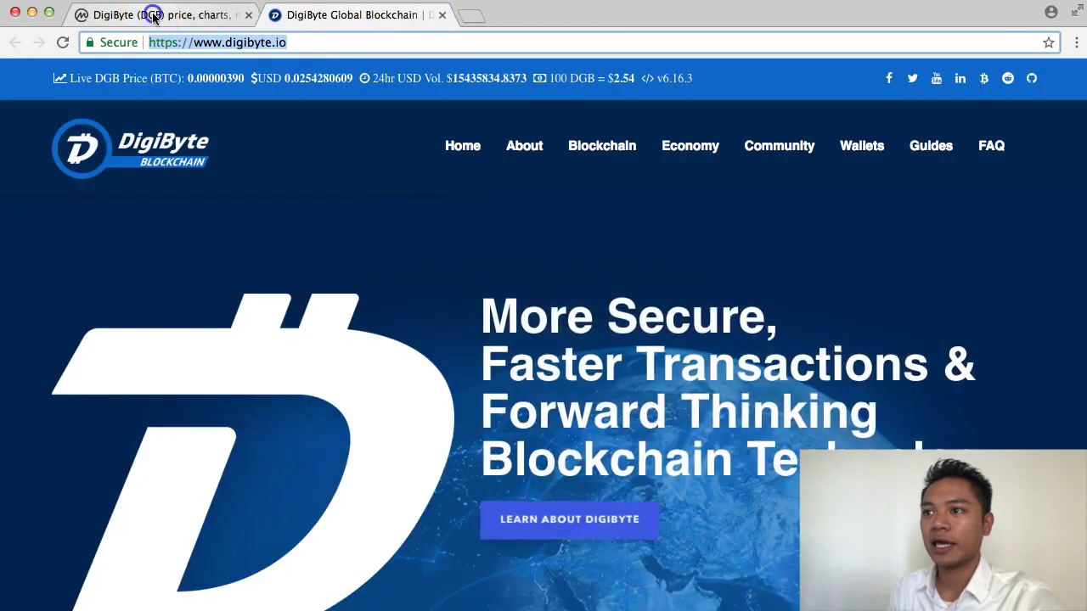
left_click(152, 16)
left_click(248, 14)
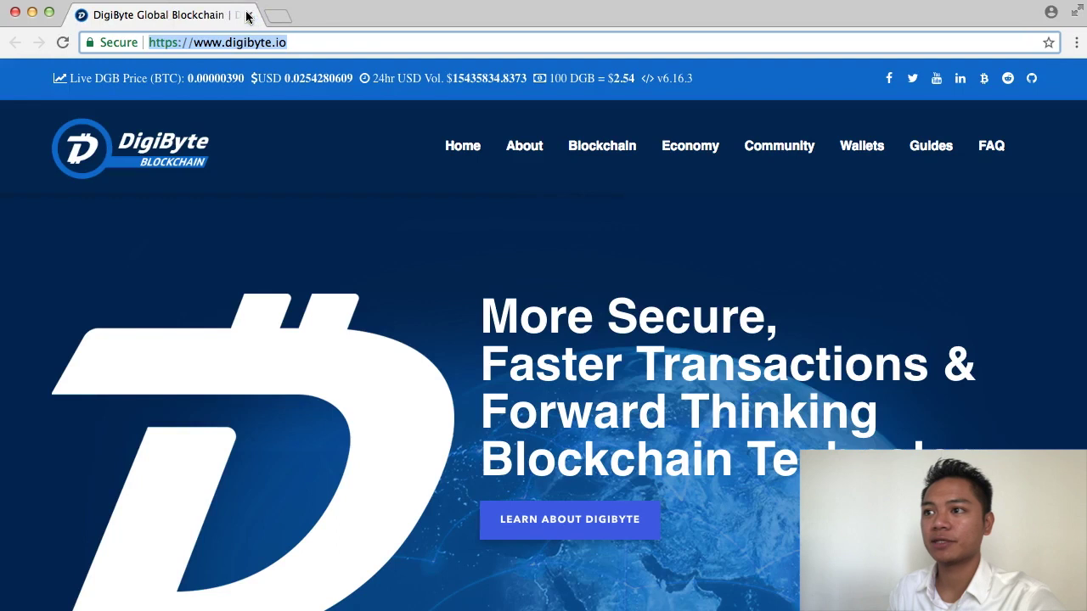
left_click(96, 41)
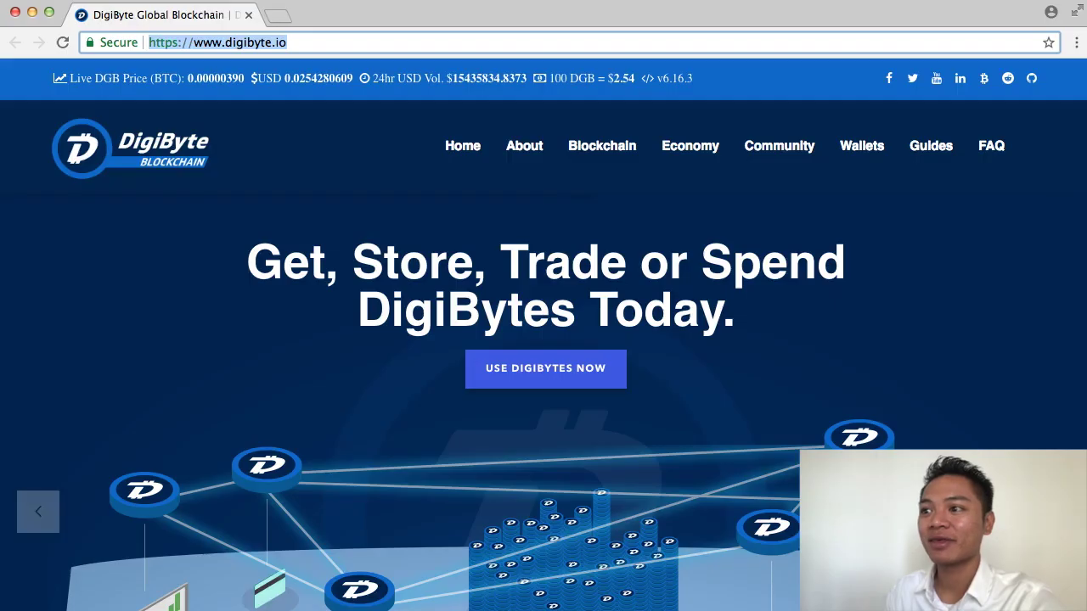
left_click(460, 456)
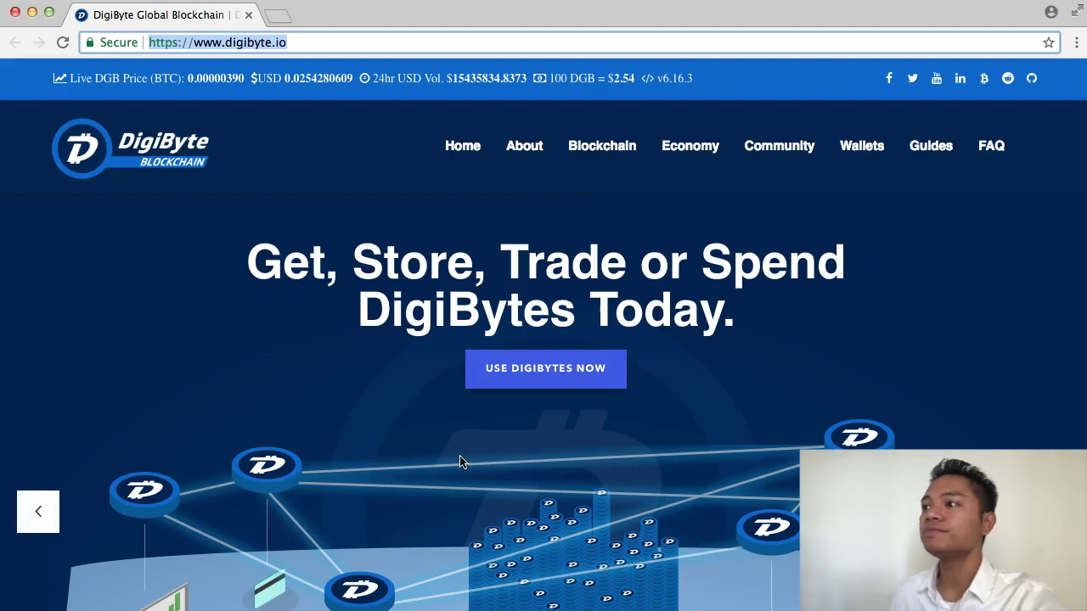
left_click(652, 442)
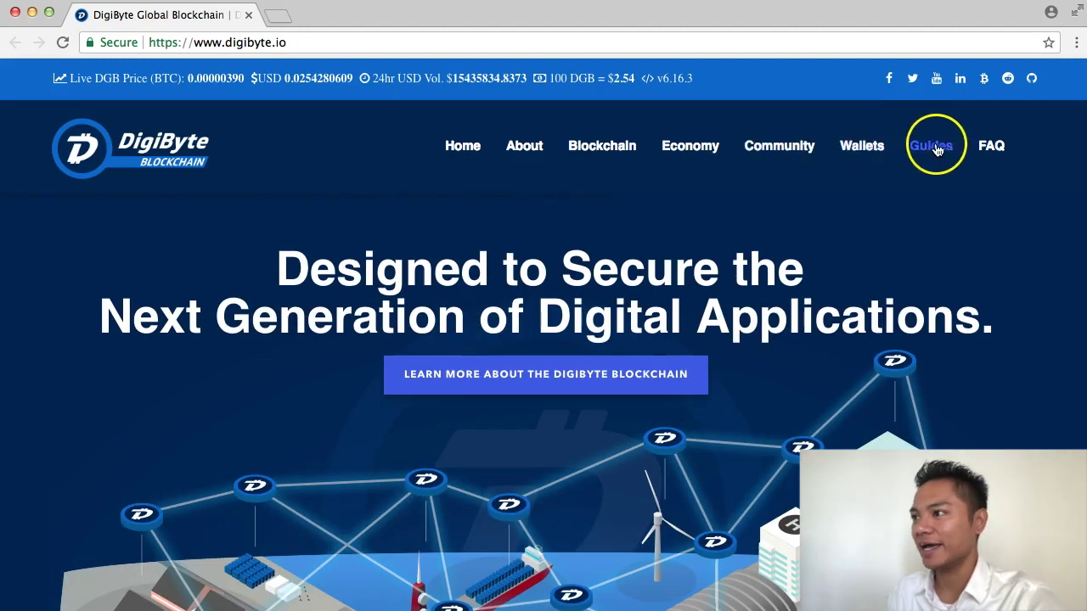
Go to Wallets and scroll to the Official DigiByte Wallets tiles (Windows, Mac OS X, Android, Go, Linux).
left_click(866, 147)
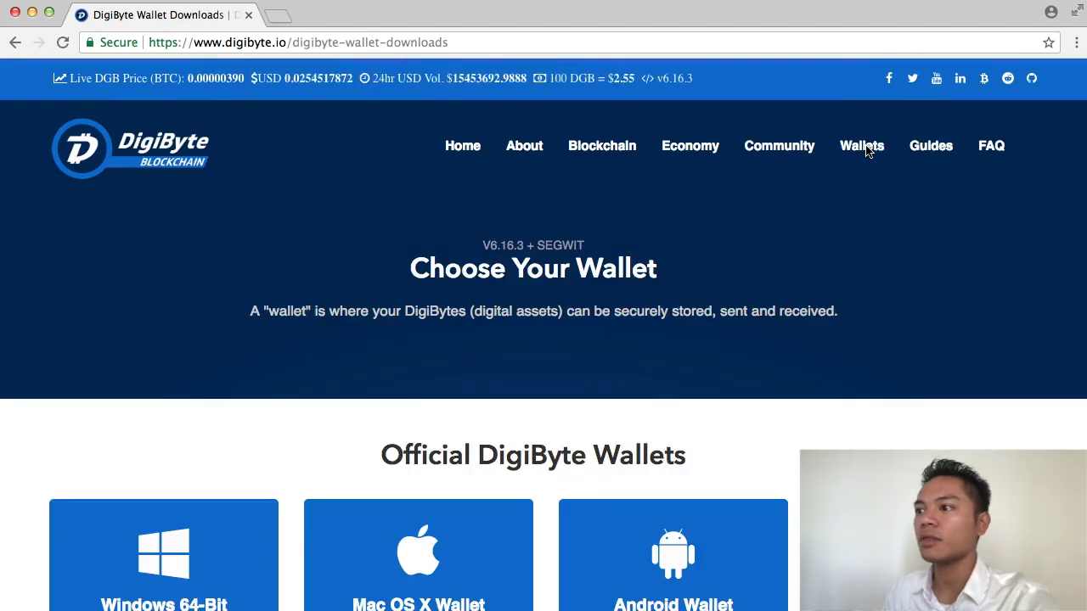
scroll(703, 439, "down", 3)
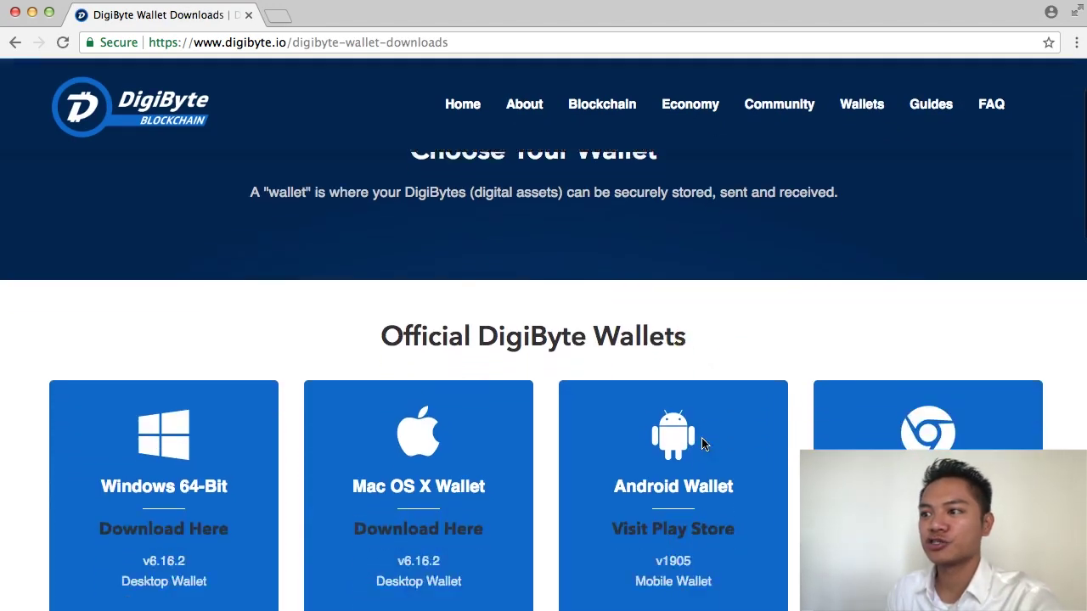
scroll(702, 442, "down", 3)
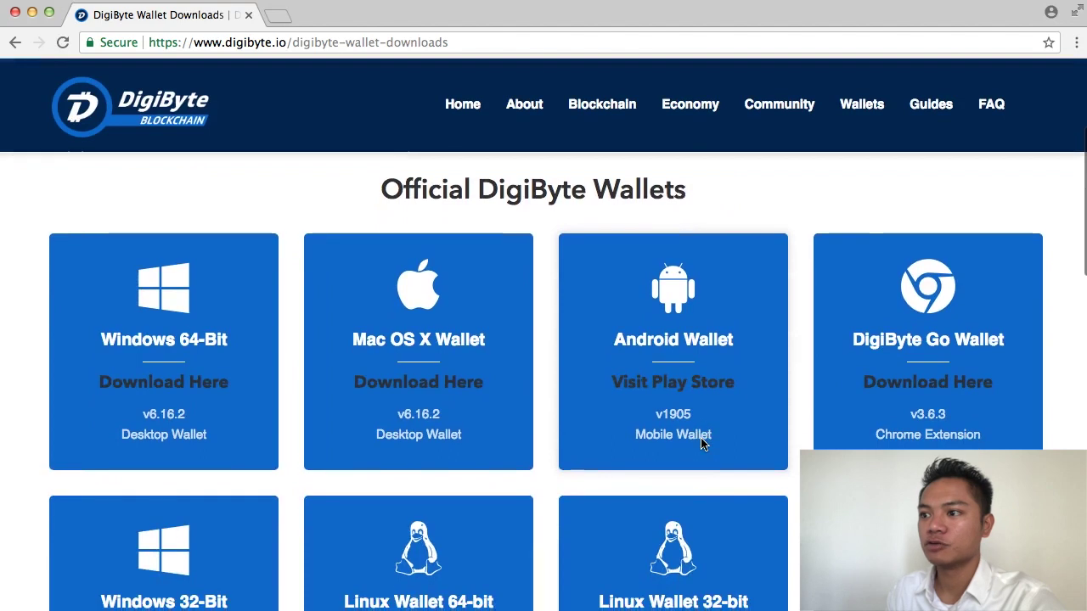
scroll(703, 441, "down", 1)
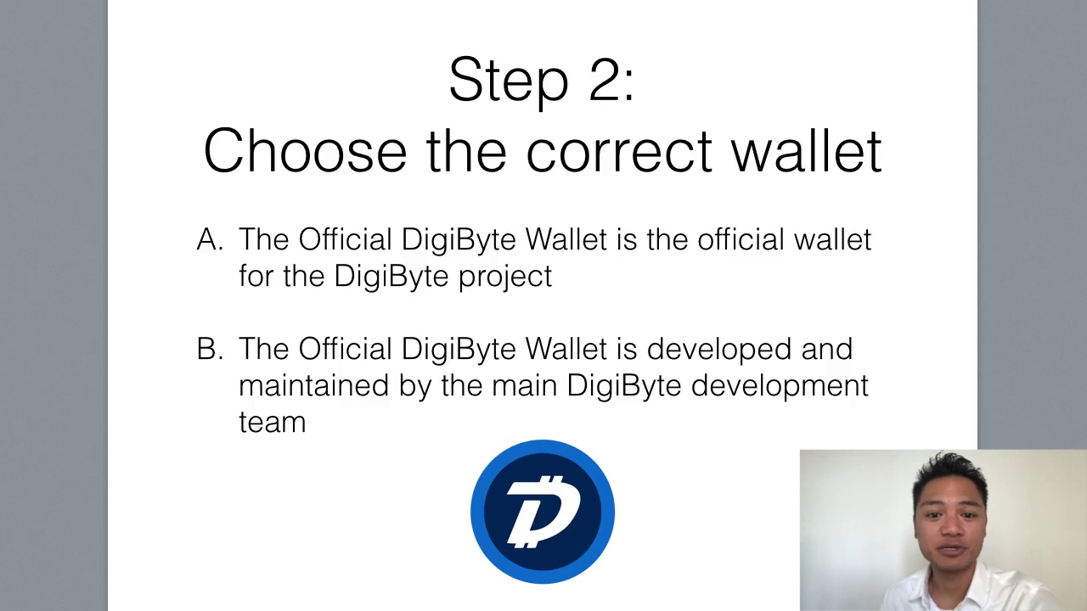
left_click(765, 165)
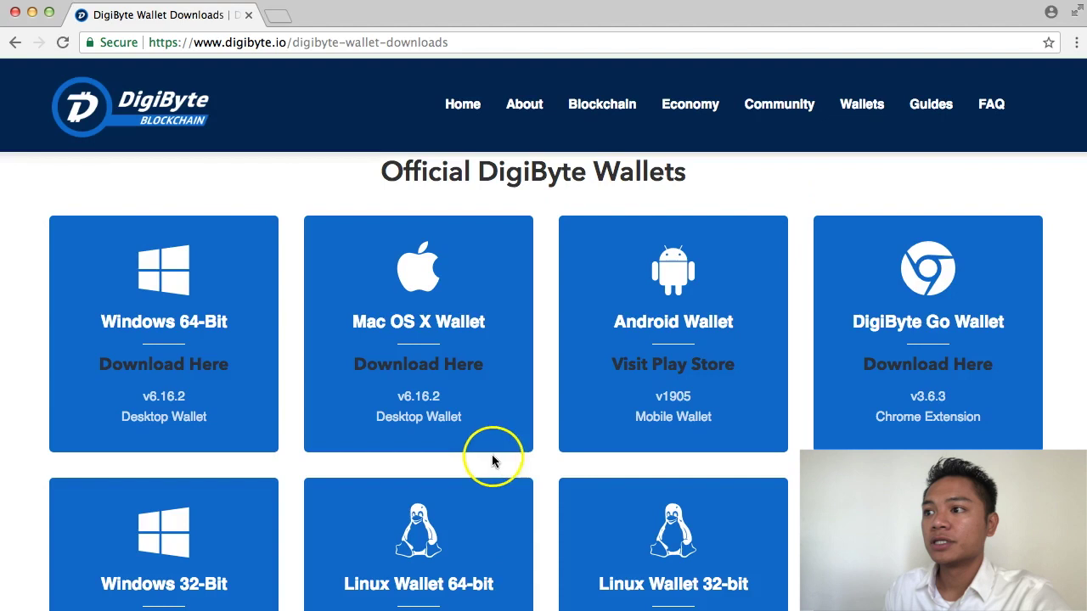
Download the Mac OS X wallet v6.16.2 as digibyte-6.16.2-osx.dmg and open the disk image.
scroll(496, 461, "up", 1)
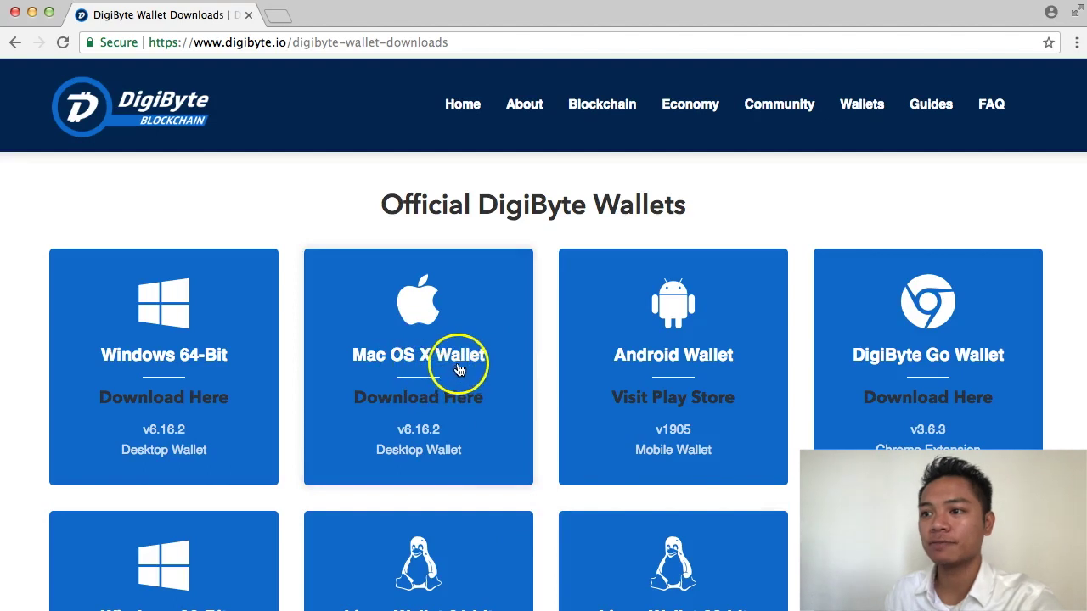
scroll(496, 473, "down", 1)
scroll(496, 473, "down", 1)
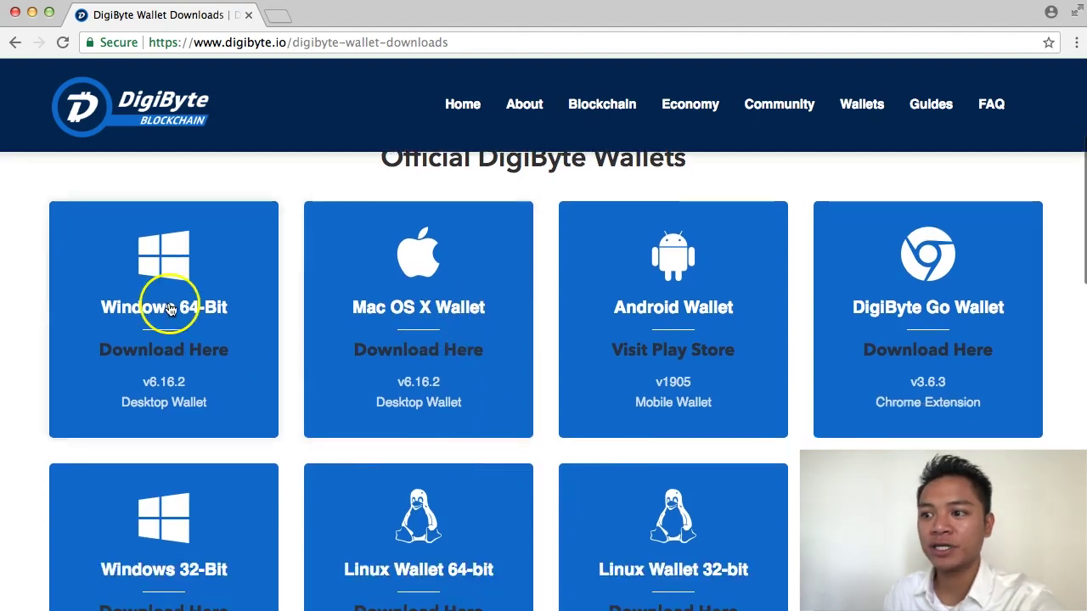
scroll(456, 544, "down", 1)
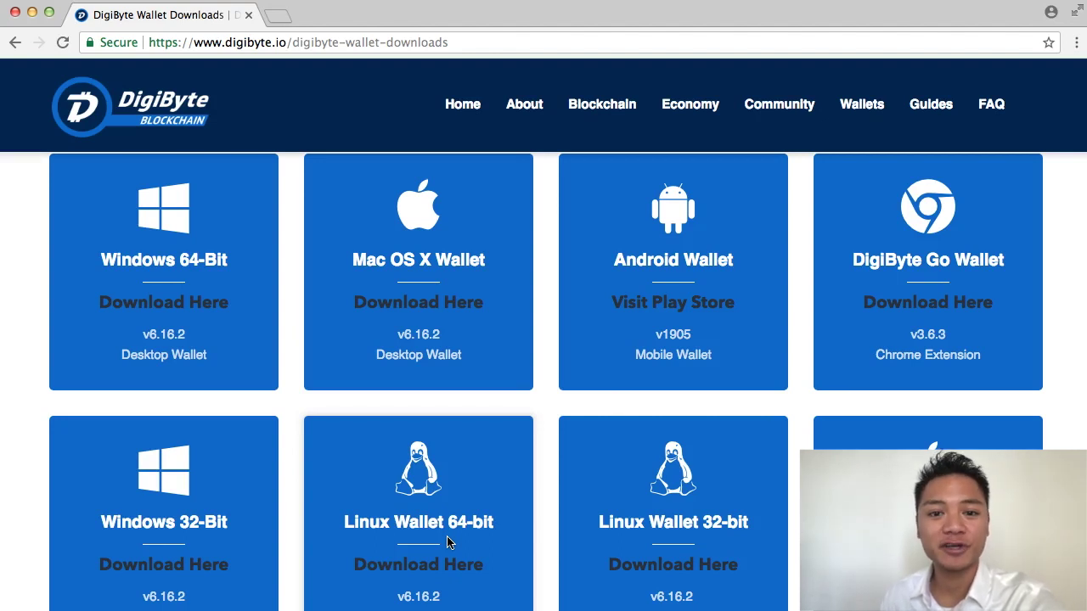
scroll(449, 544, "up", 1)
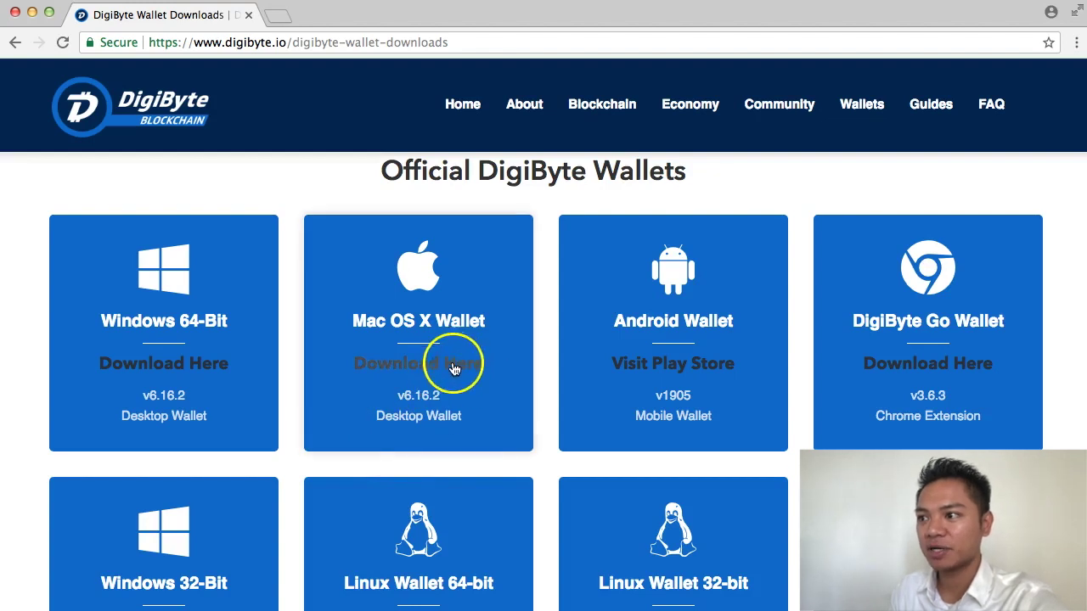
left_click(438, 367)
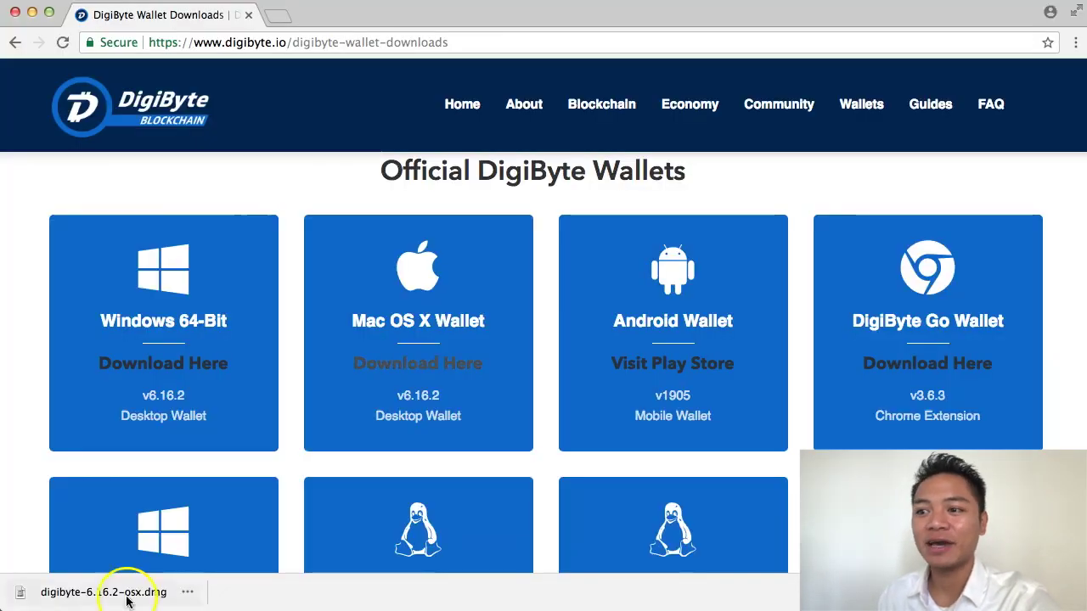
left_click(72, 599)
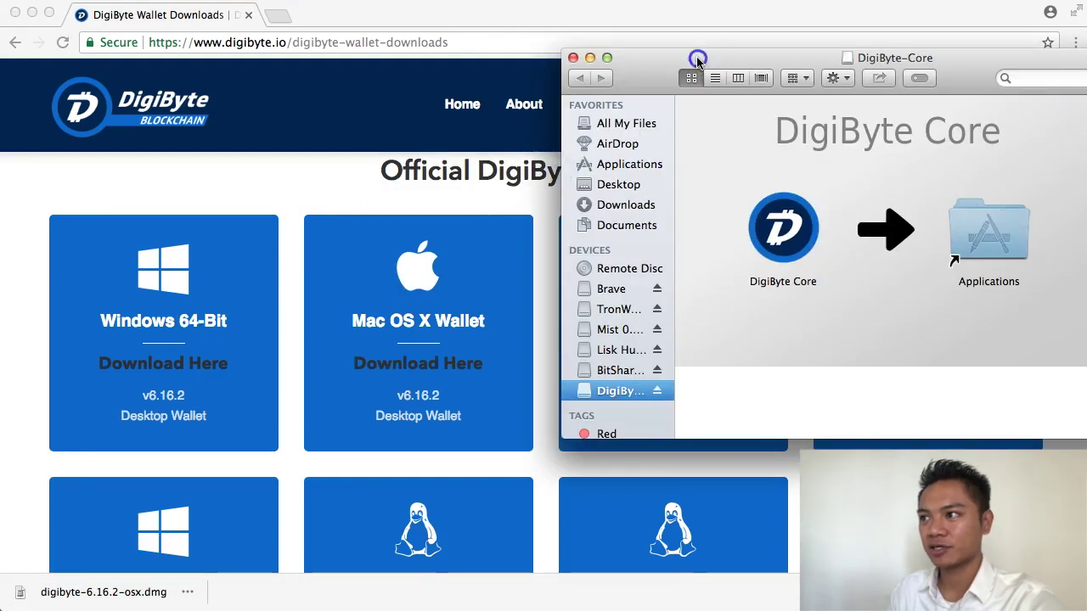
Copy DigiByte Core from the mounted disk image into Applications and launch it.
left_click_drag(697, 66, 281, 149)
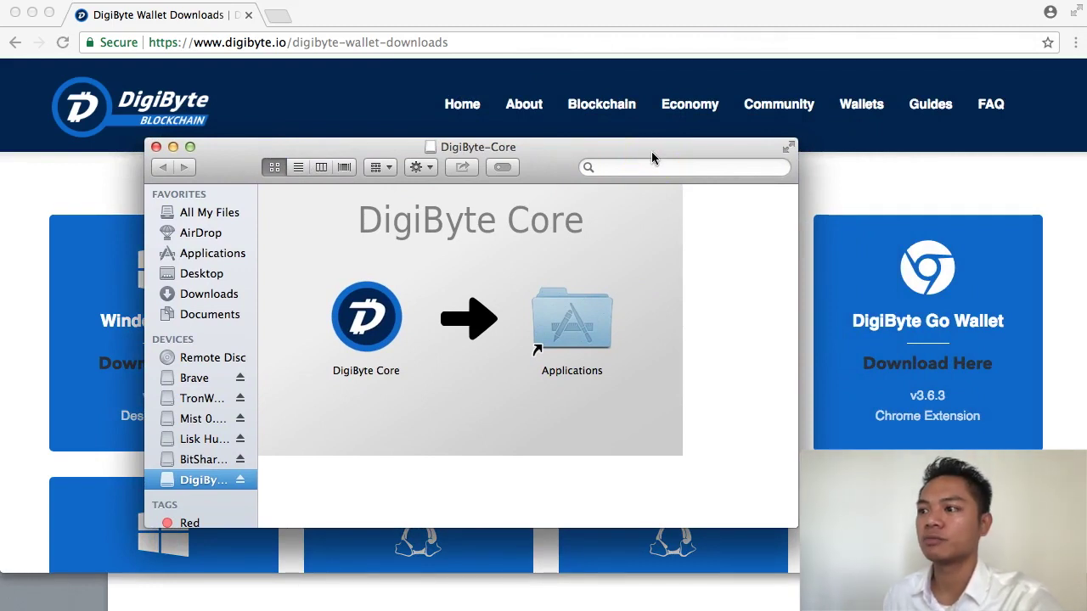
left_click_drag(378, 314, 597, 332)
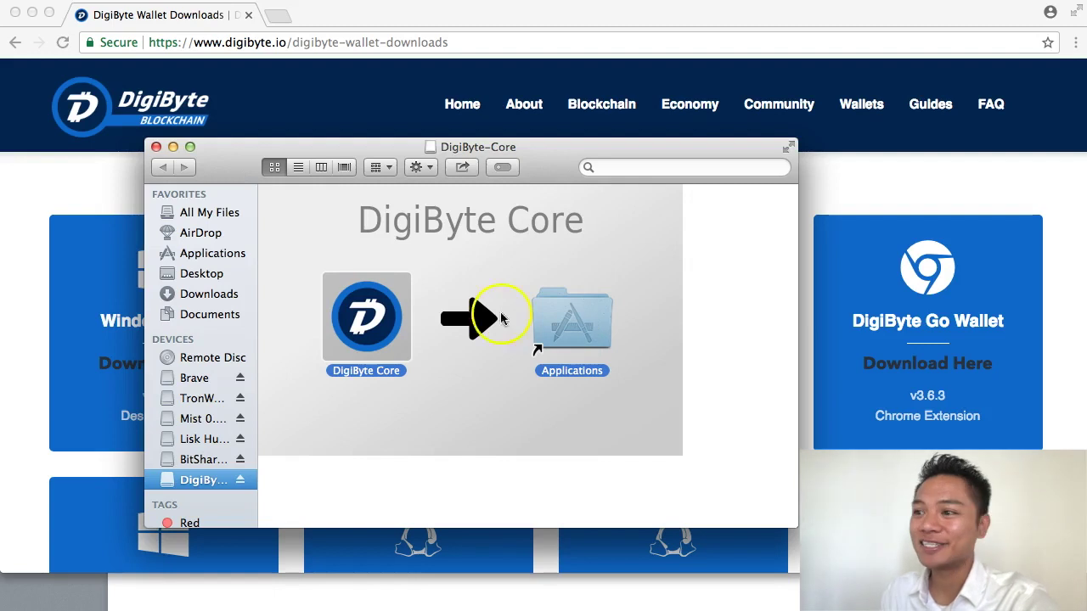
double_click(364, 319)
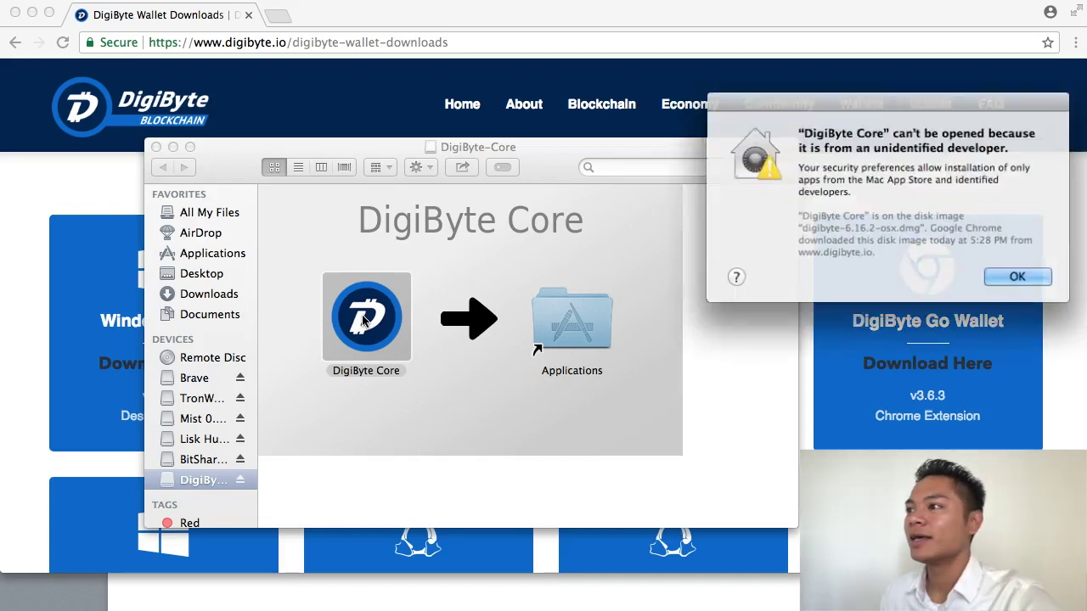
Dismiss the unidentified-developer warning that blocks DigiByte Core from opening.
left_click_drag(408, 236, 493, 237)
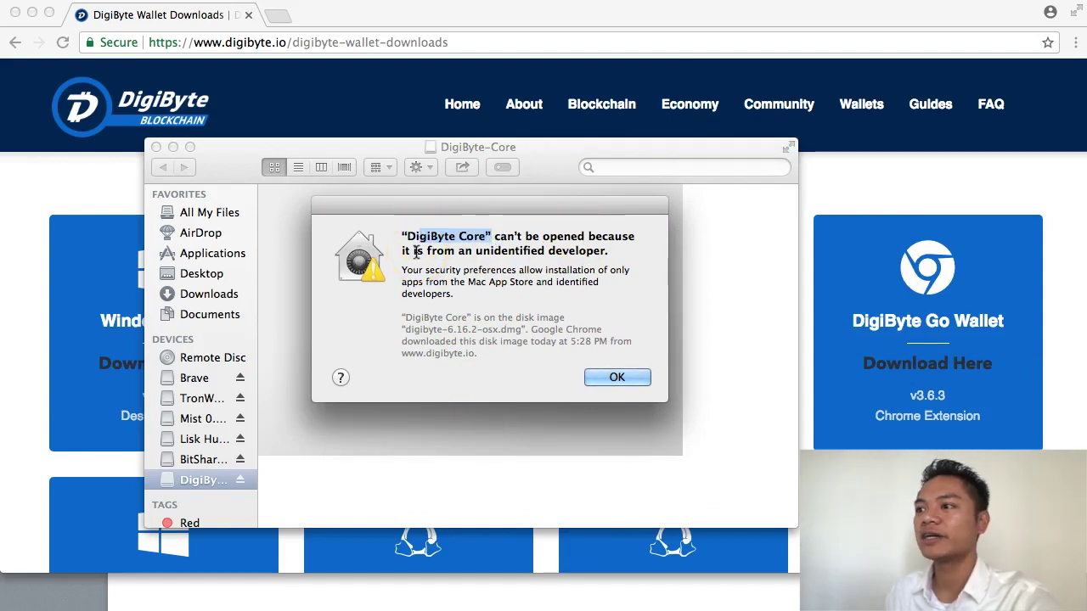
left_click(605, 387)
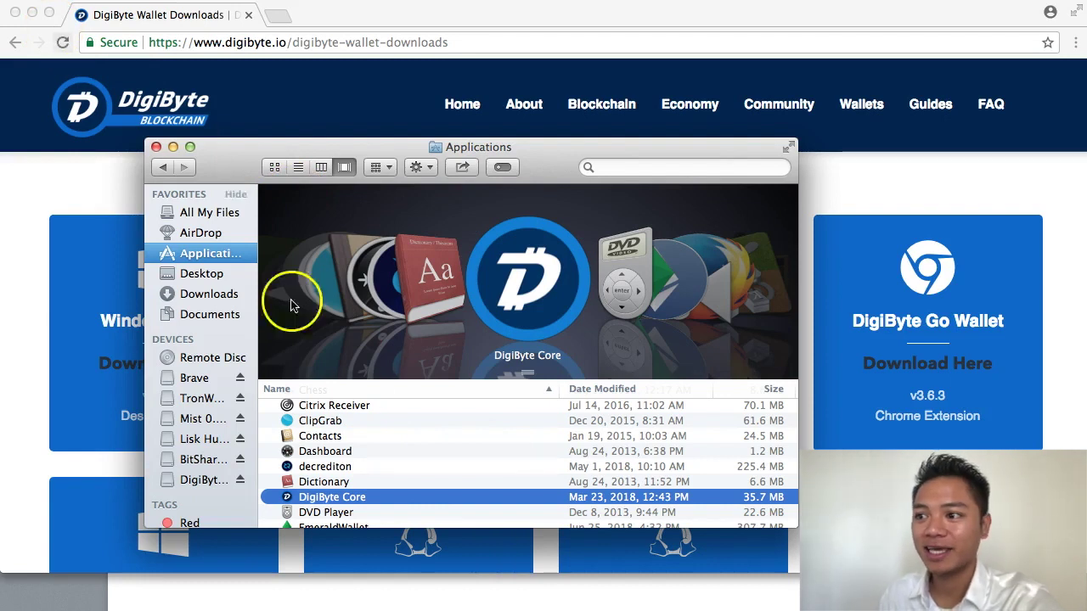
Open DigiByte Core from Applications past the unidentified-developer warning, then close the Applications window.
scroll(448, 468, "down", 3)
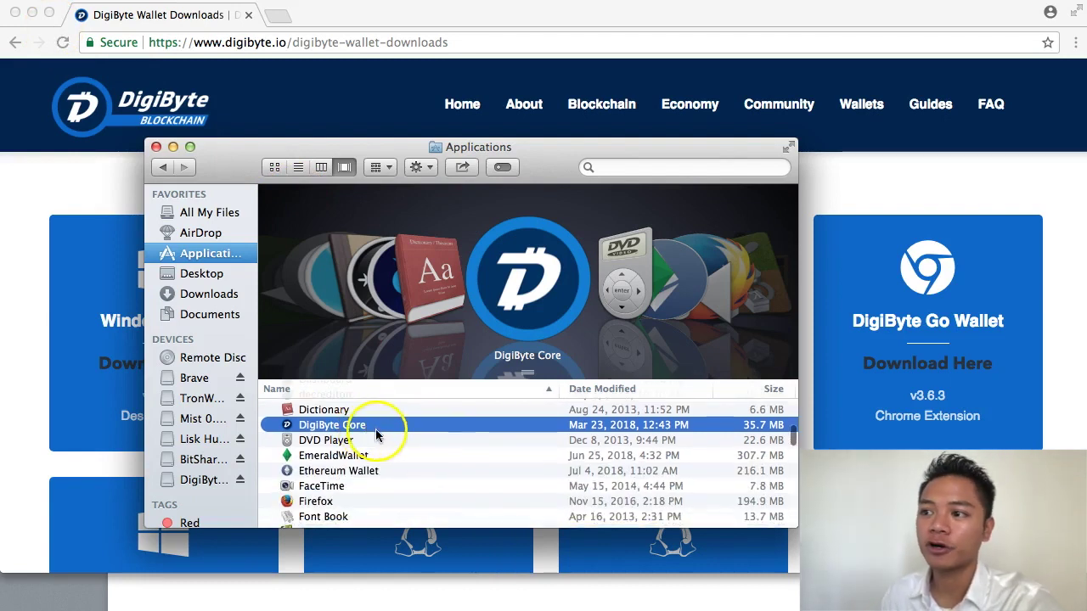
scroll(414, 447, "right", 1)
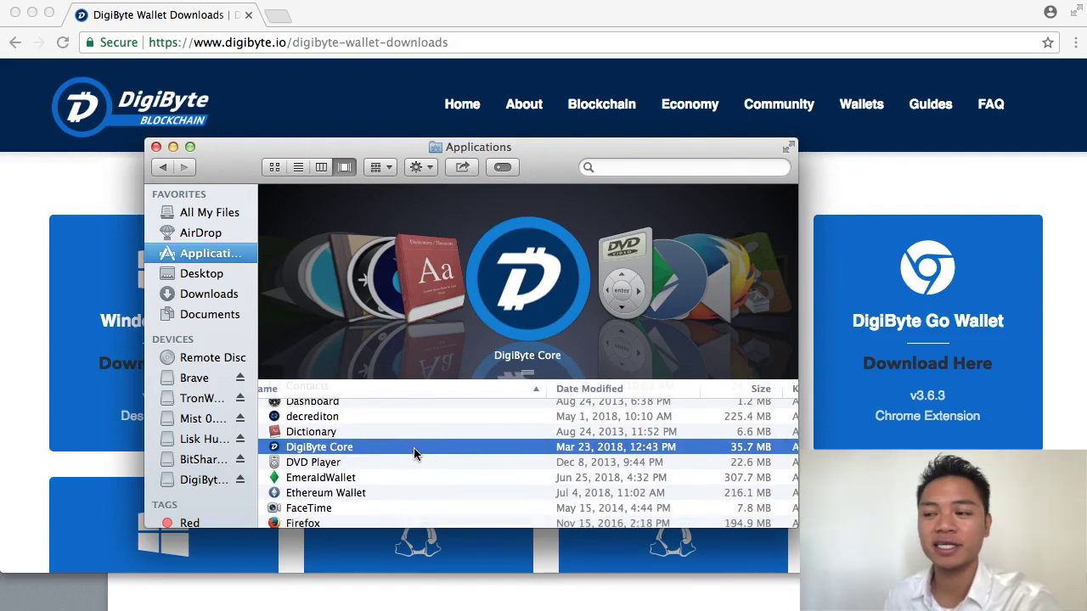
right_click(414, 448)
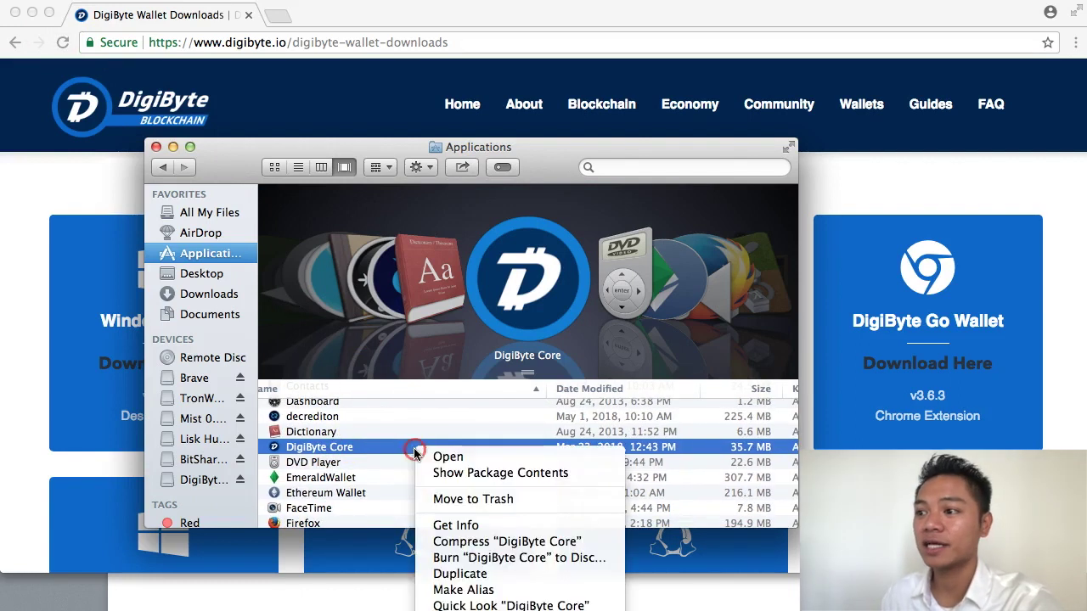
left_click(467, 459)
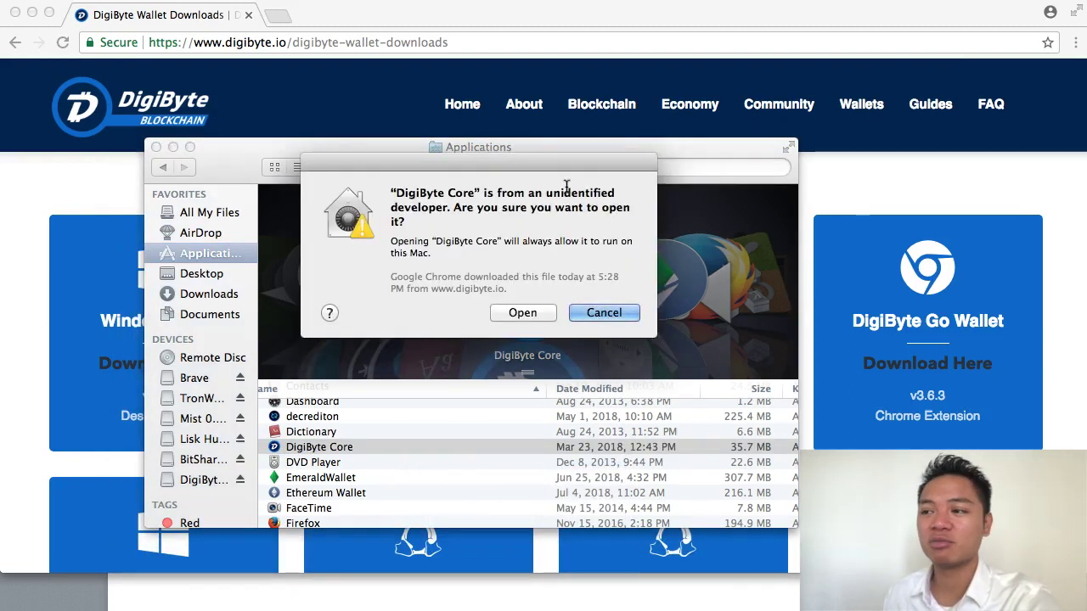
left_click(537, 315)
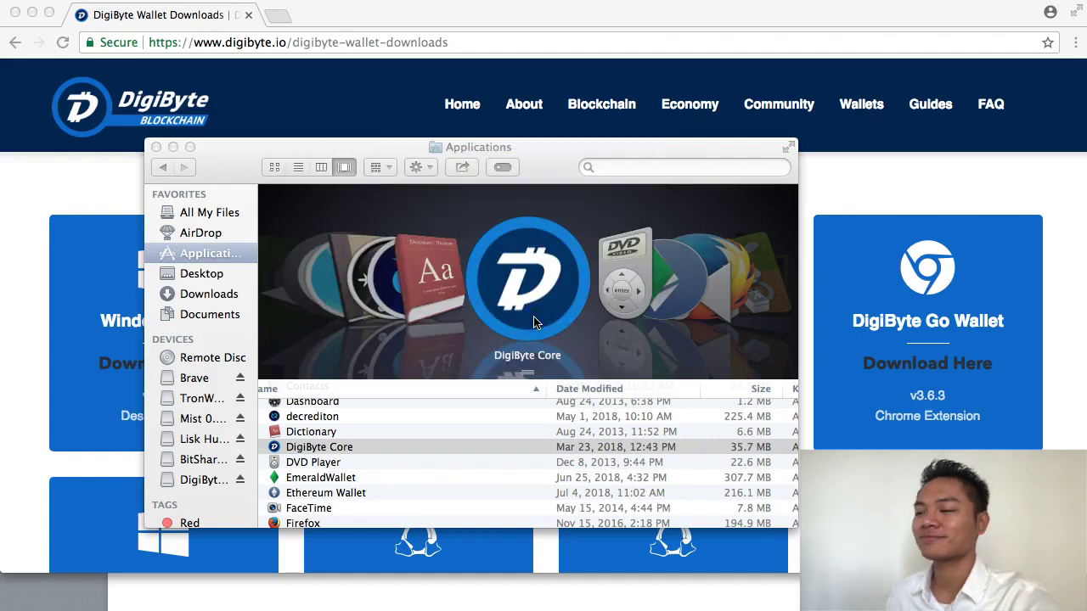
left_click(155, 147)
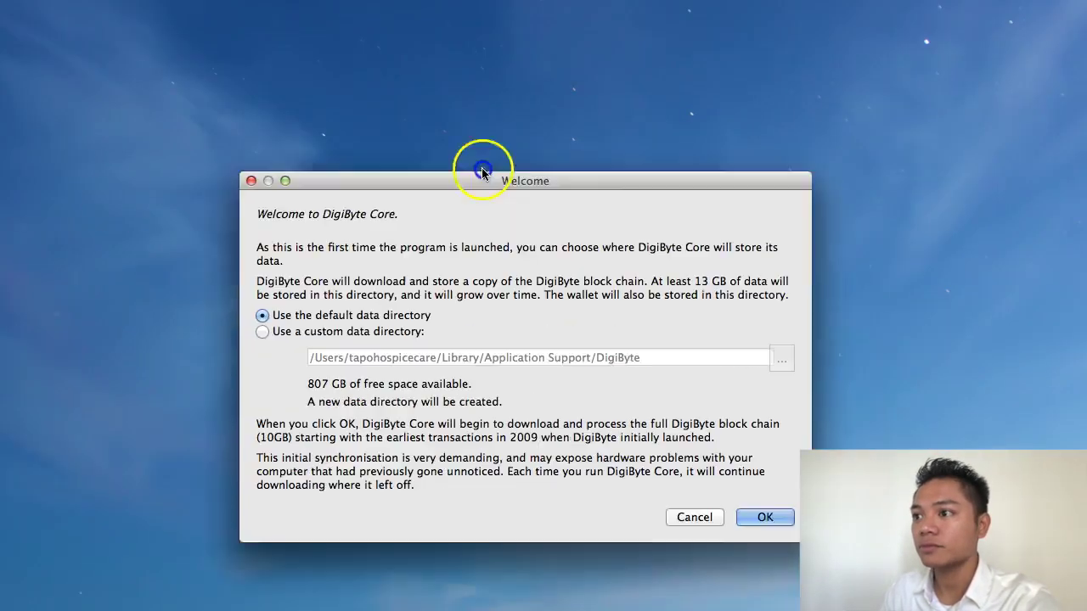
Move the Welcome dialog to the upper left and accept the default block chain data directory.
left_click_drag(479, 167, 336, 75)
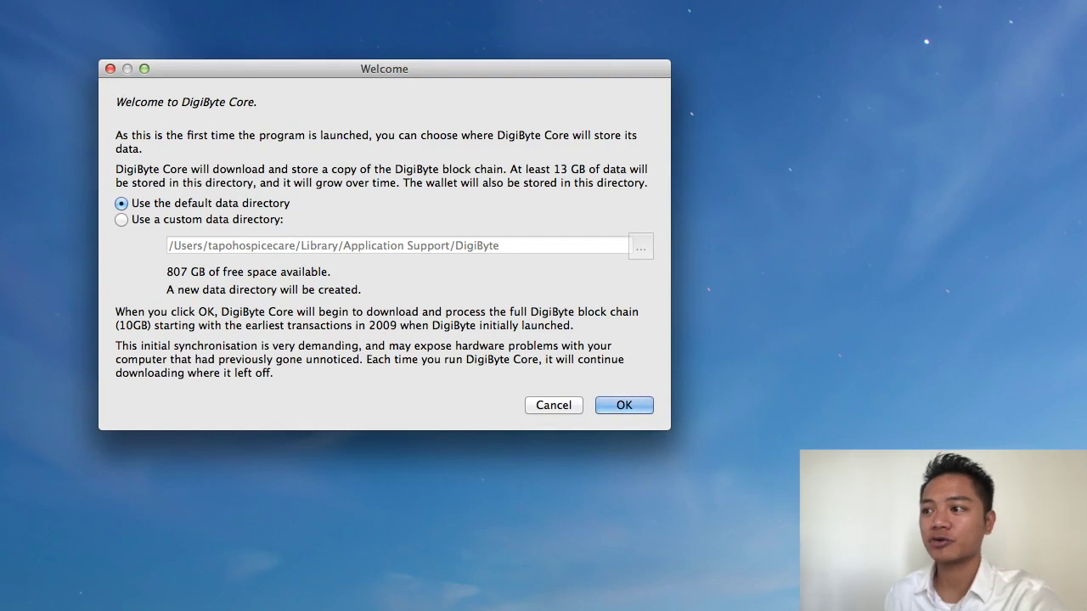
left_click(630, 406)
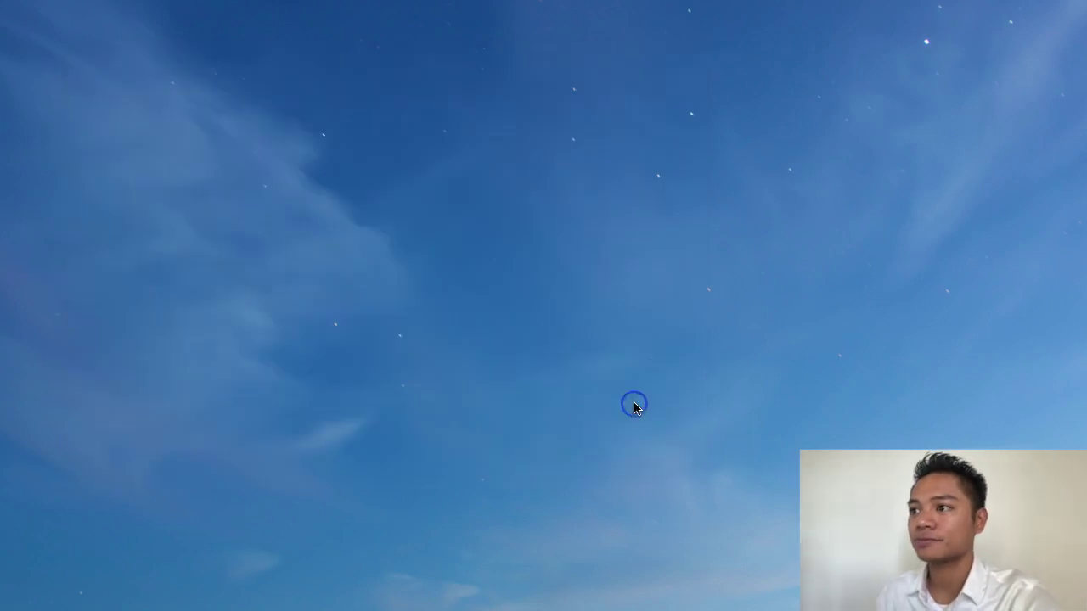
Move the loading splash and the new wallet window to the upper left as headers sync.
left_click_drag(862, 328, 174, 10)
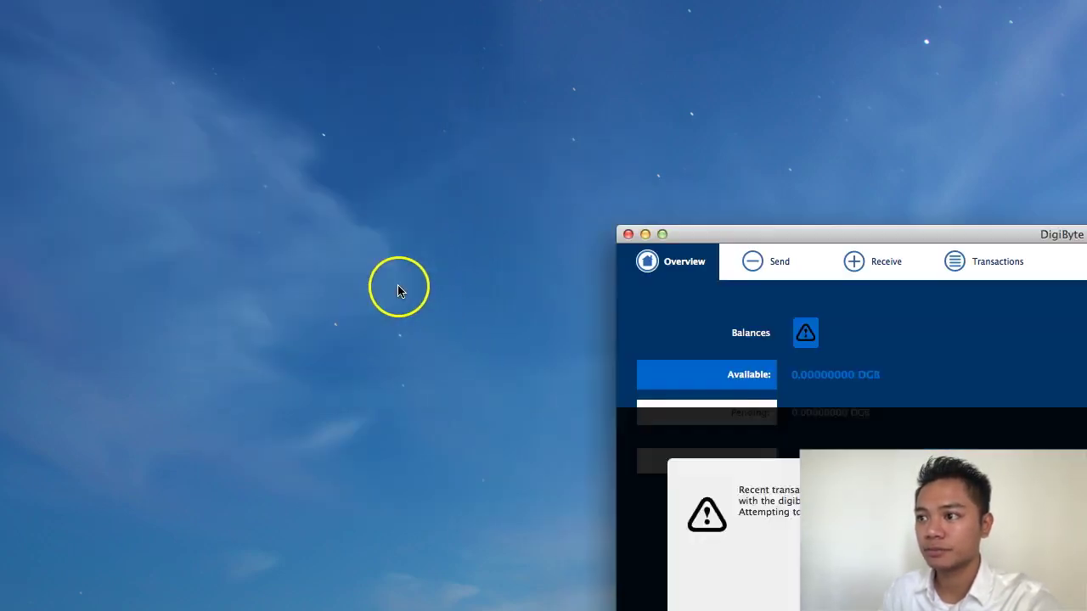
left_click_drag(946, 235, 327, 9)
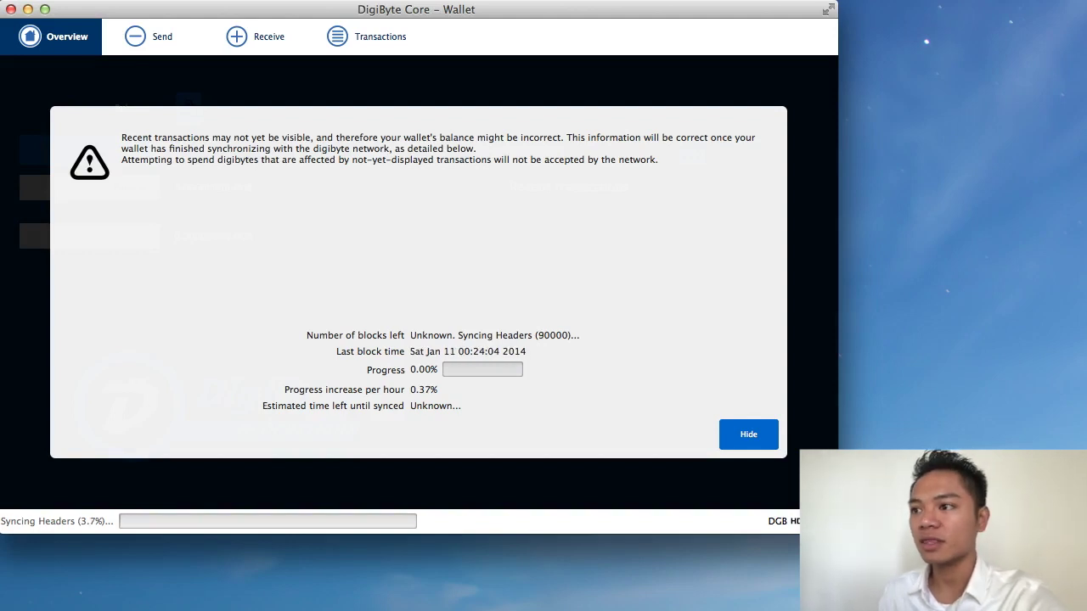
Hide the sync warning overlay and maximize the wallet window to full screen.
left_click(748, 435)
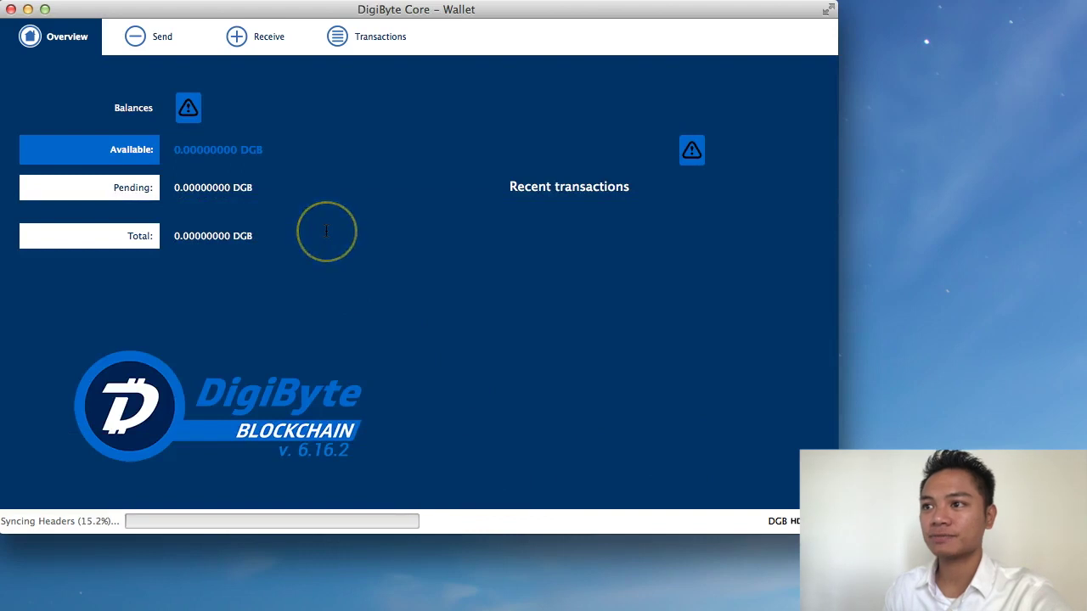
left_click(45, 8)
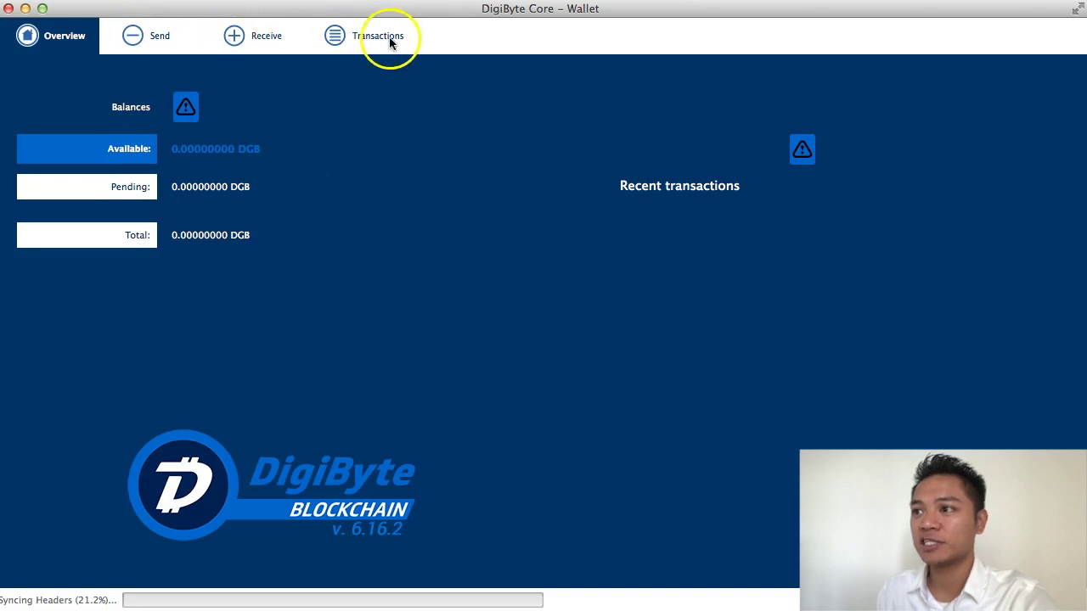
Look over the Send form's recipient address, label and amount fields.
left_click(147, 34)
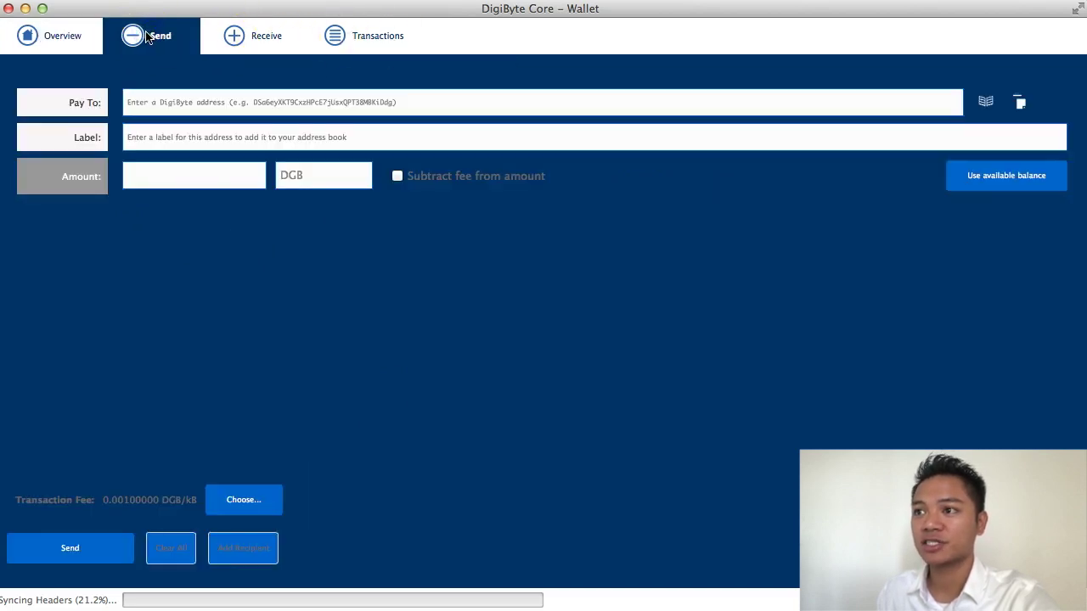
left_click(174, 106)
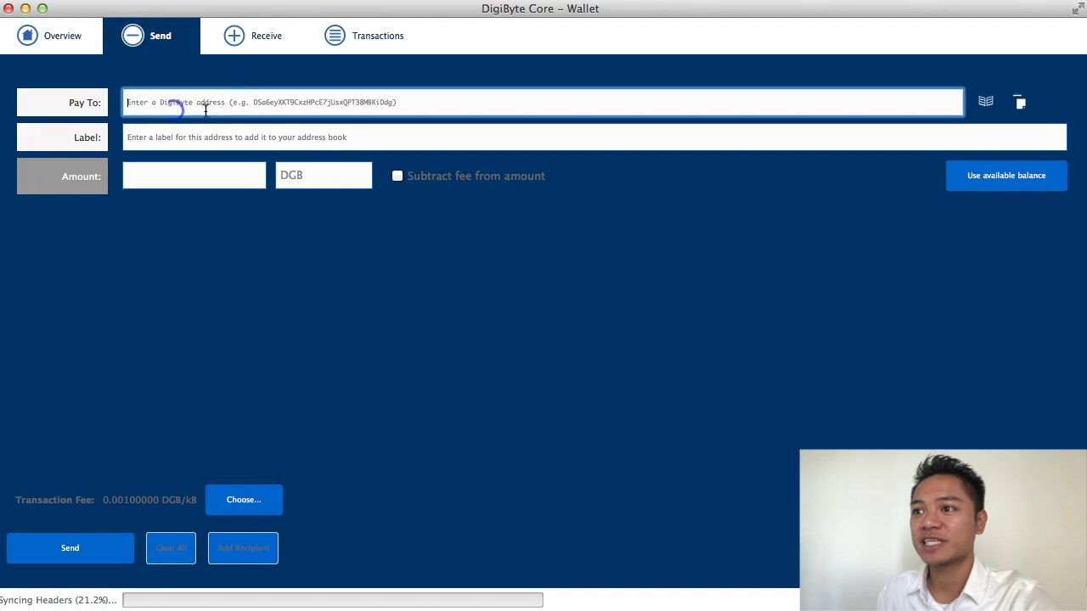
left_click(206, 103)
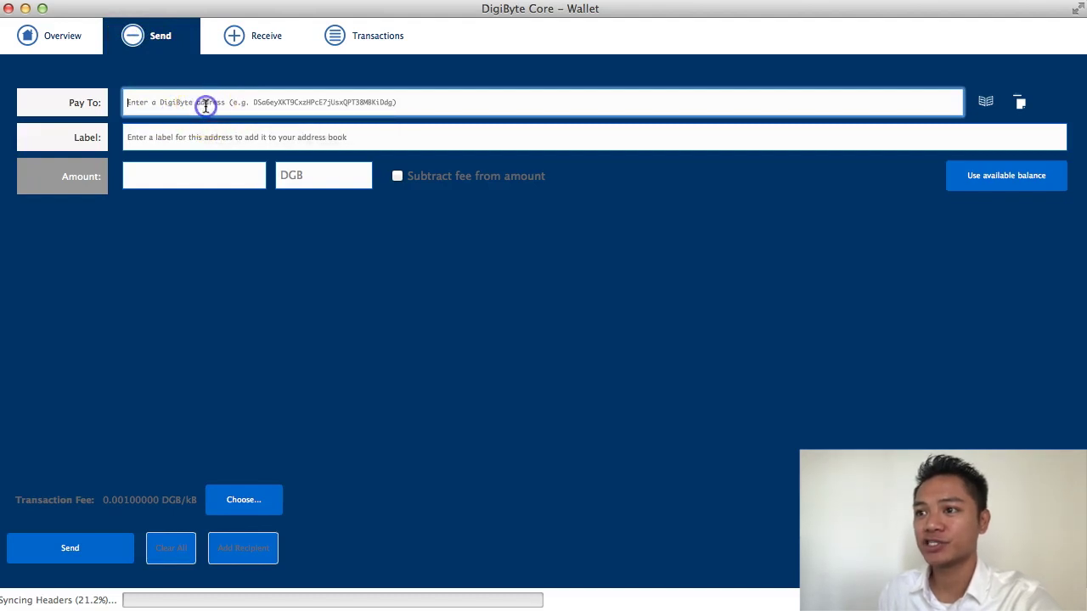
left_click(225, 137)
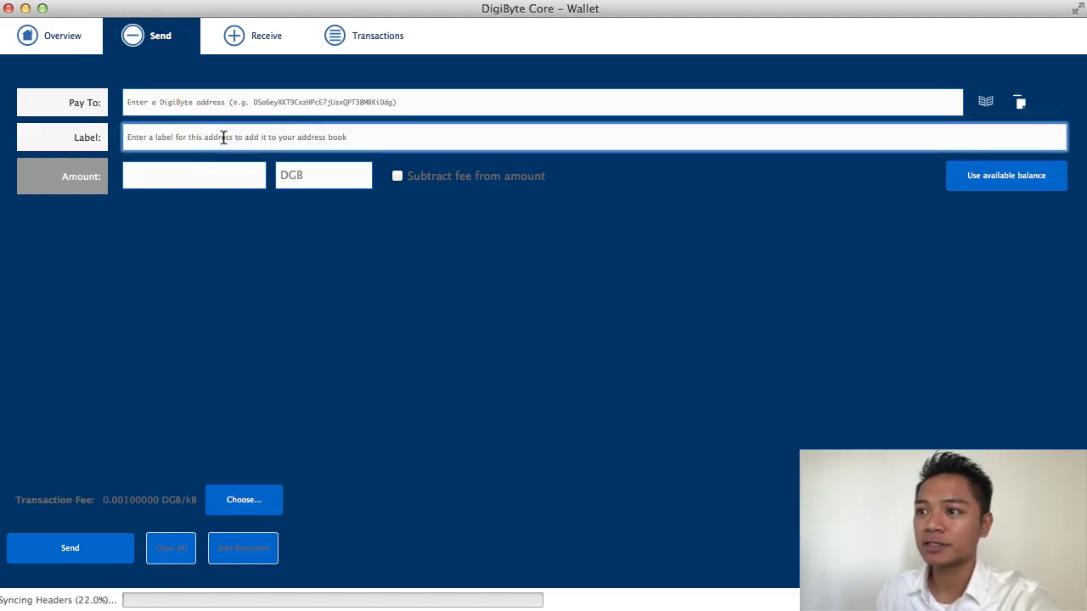
left_click(235, 176)
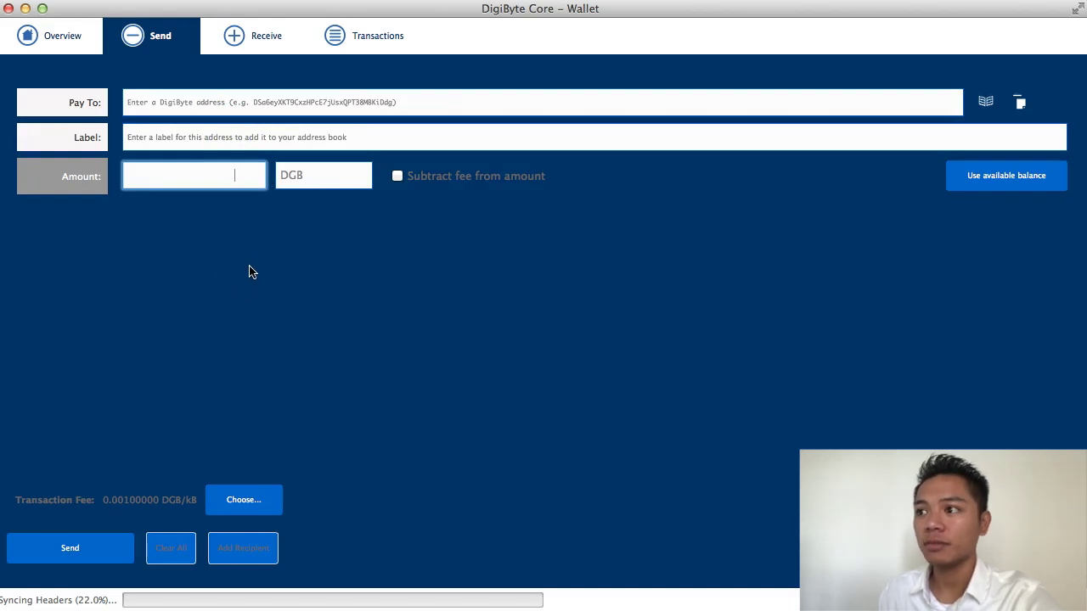
Look over the Receive form's amount and message fields, view Transactions, then return to Overview.
left_click(231, 36)
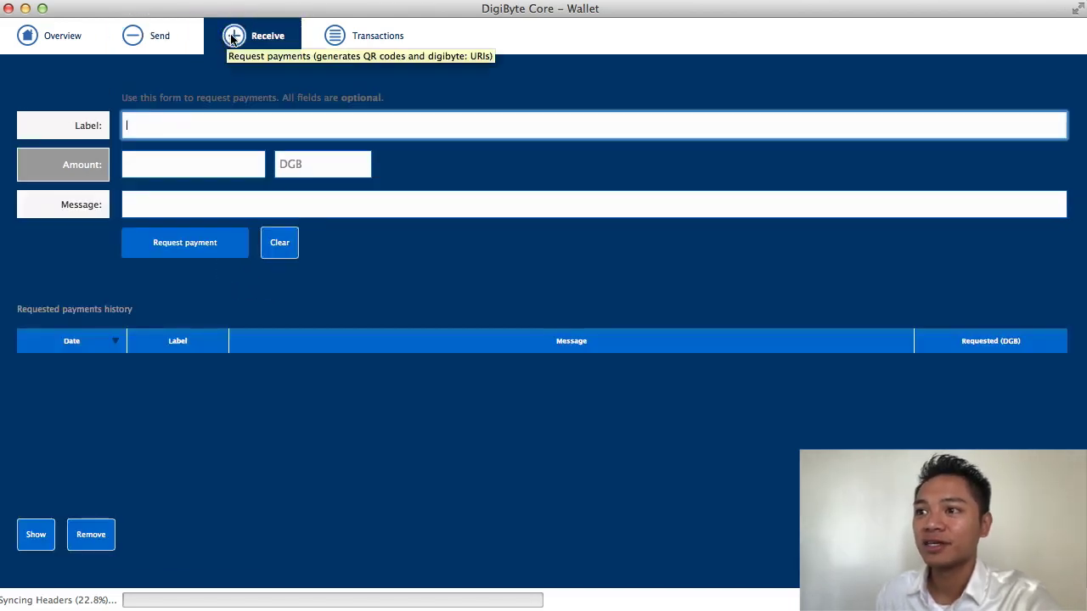
left_click(208, 168)
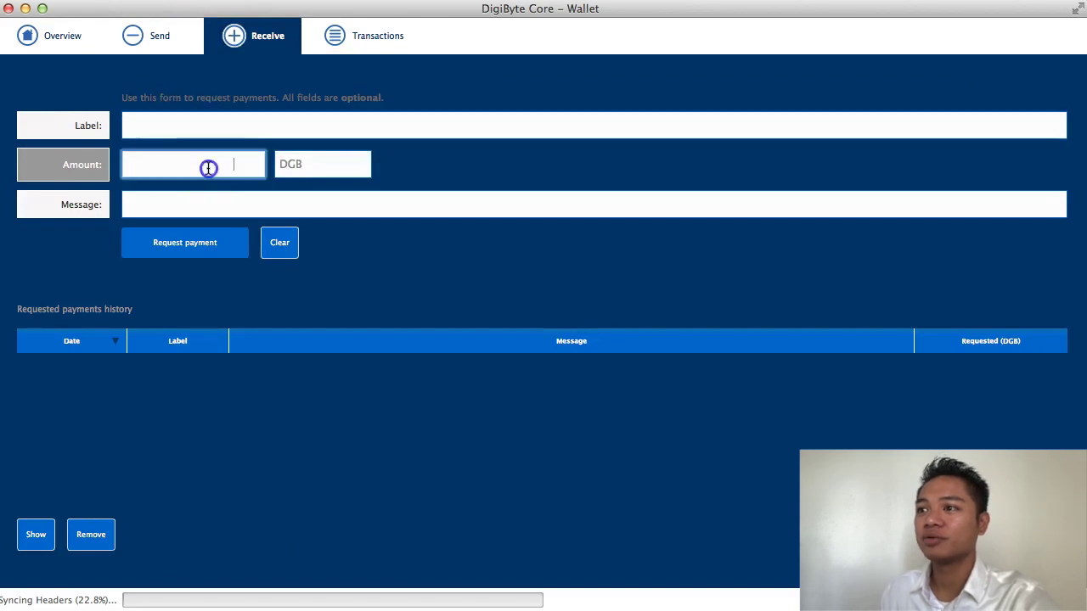
left_click(235, 207)
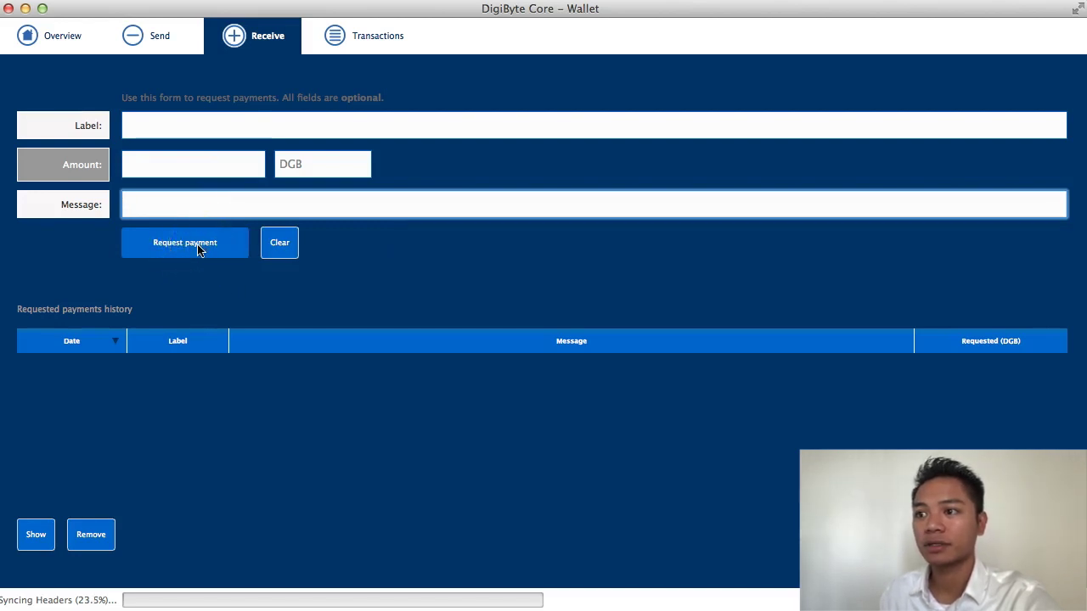
left_click(379, 35)
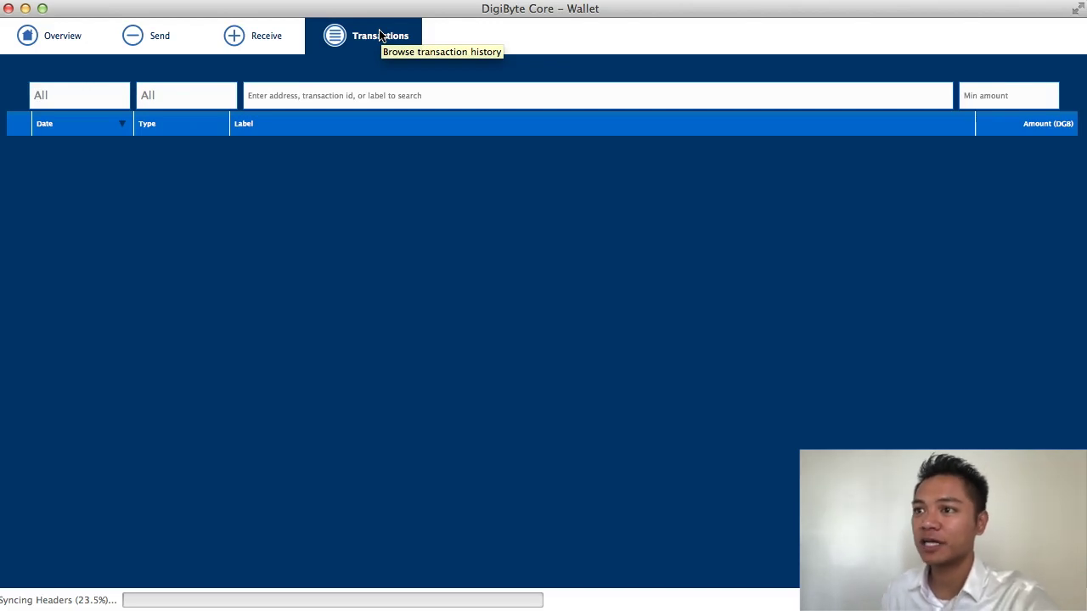
left_click(37, 43)
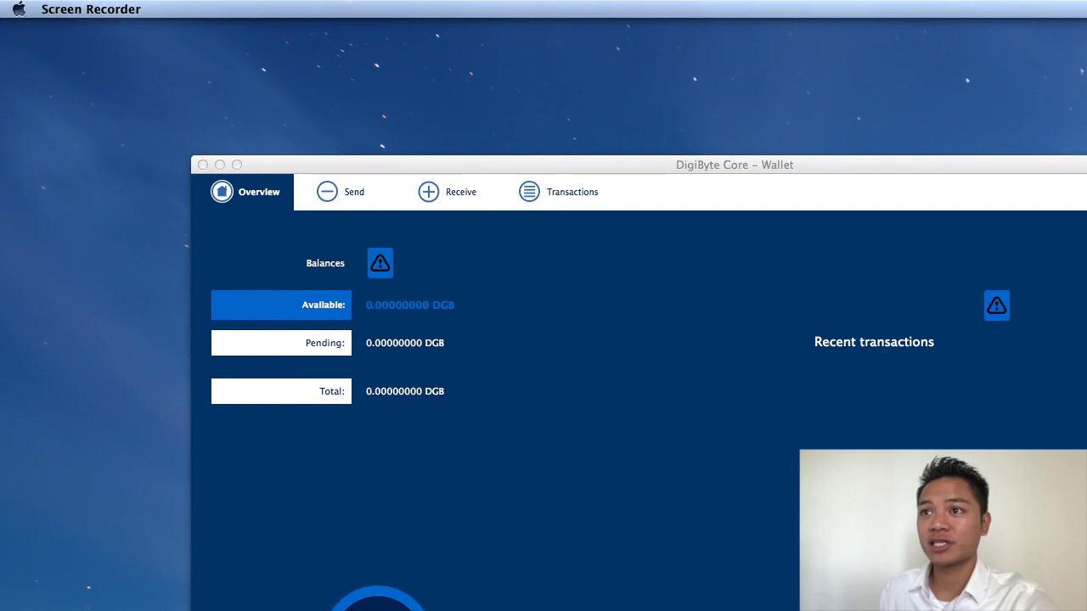
Move the wallet window aside and choose Quit DigiByte Core from the menu bar.
left_click_drag(728, 162, 619, 103)
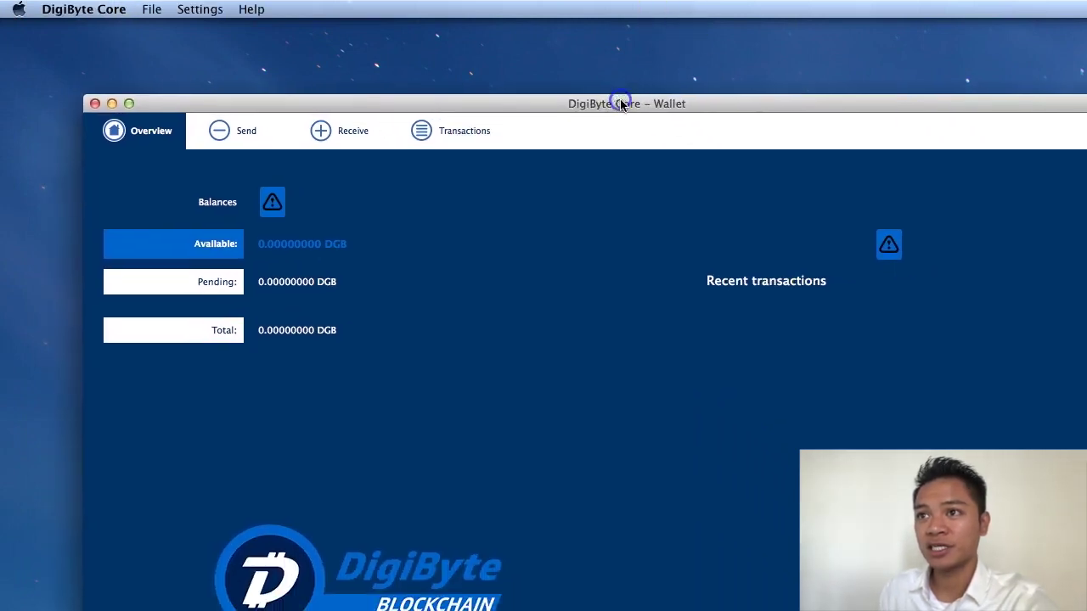
left_click(73, 9)
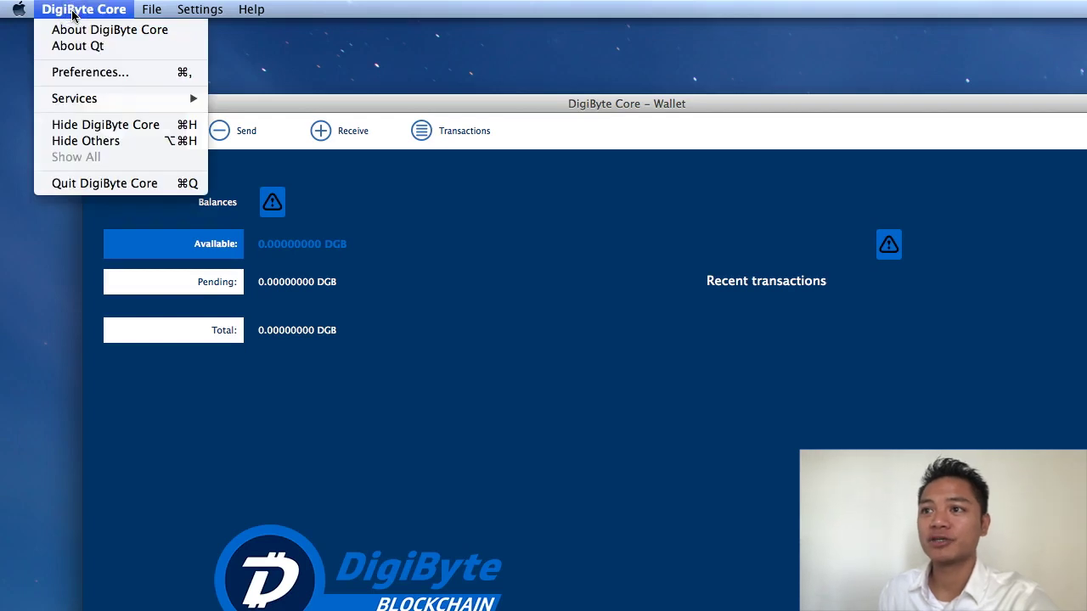
left_click(135, 187)
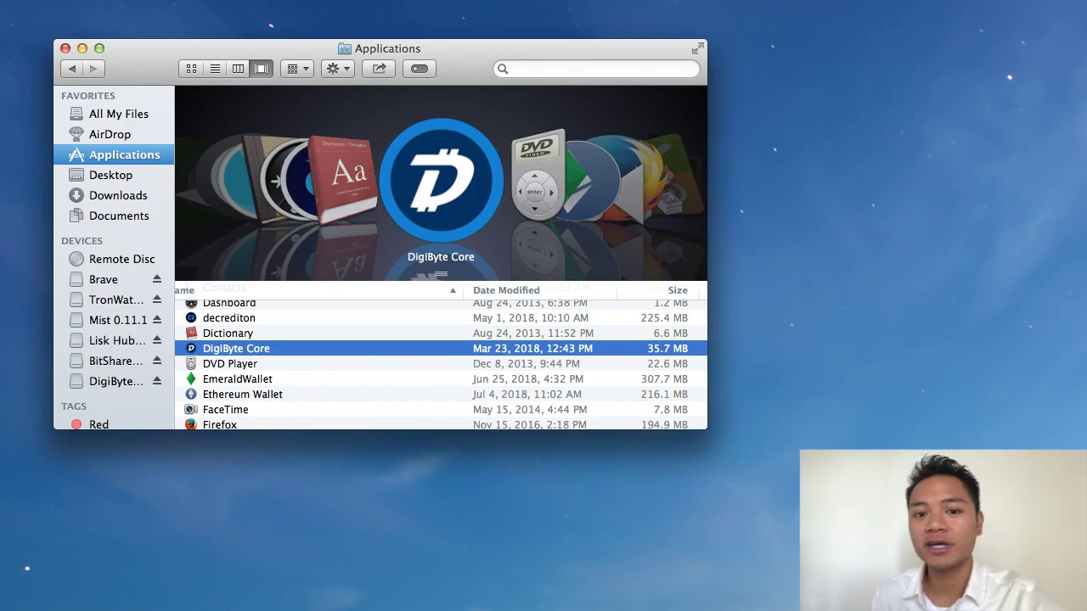
Relaunch DigiByte Core from Applications, close the Finder window, and hide the sync warning.
right_click(368, 350)
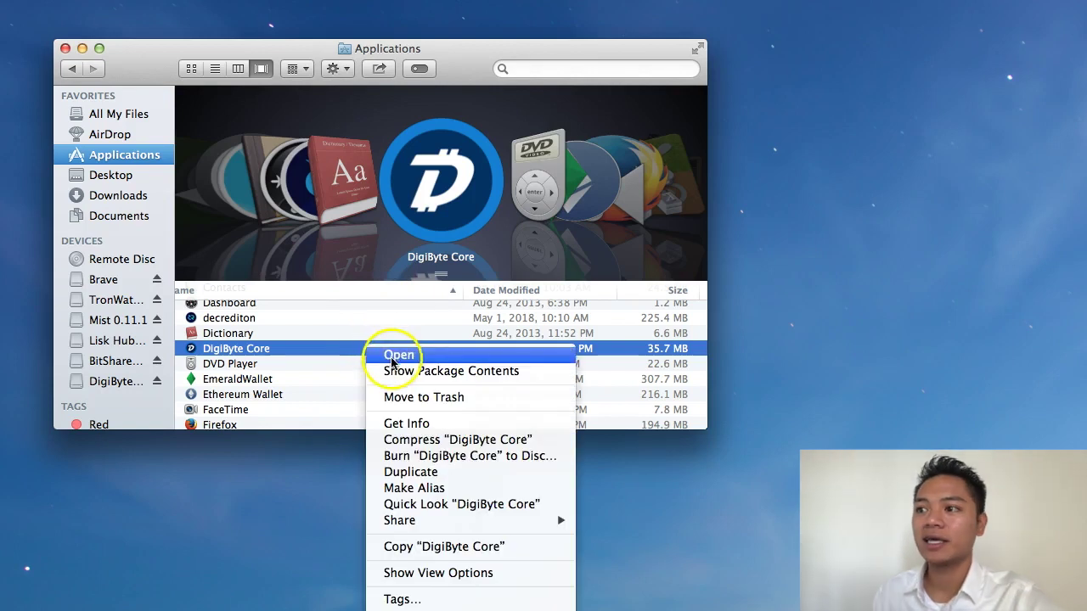
left_click(389, 356)
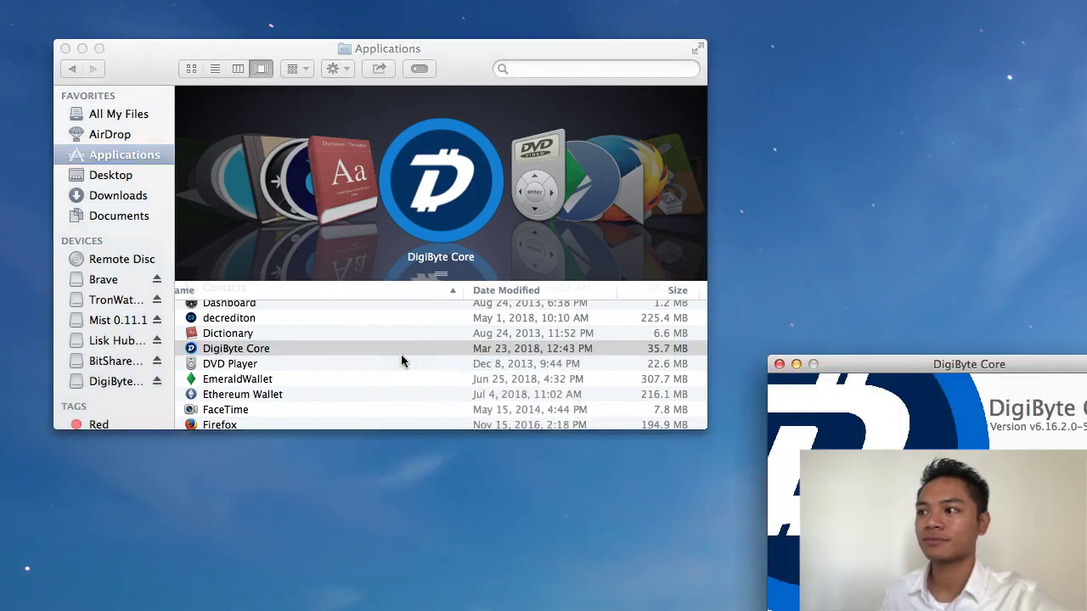
left_click(66, 48)
left_click_drag(913, 372, 838, 347)
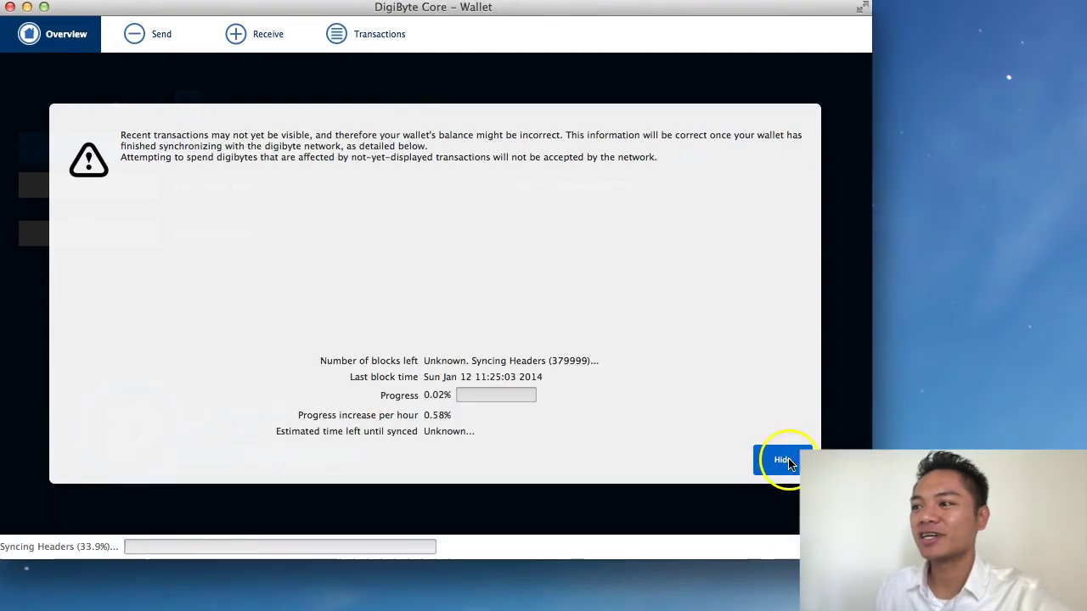
left_click(784, 463)
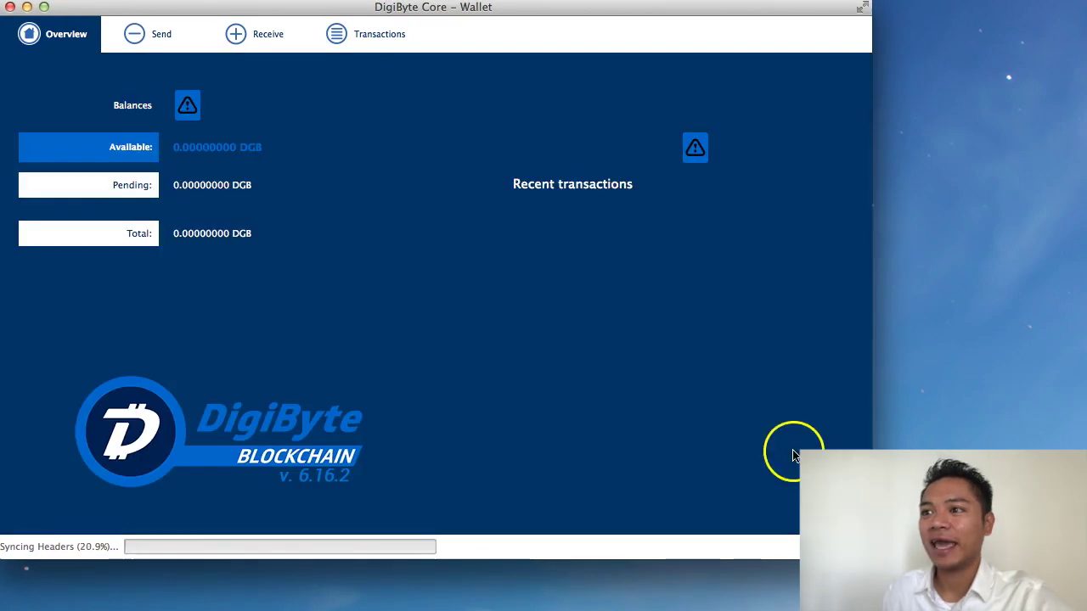